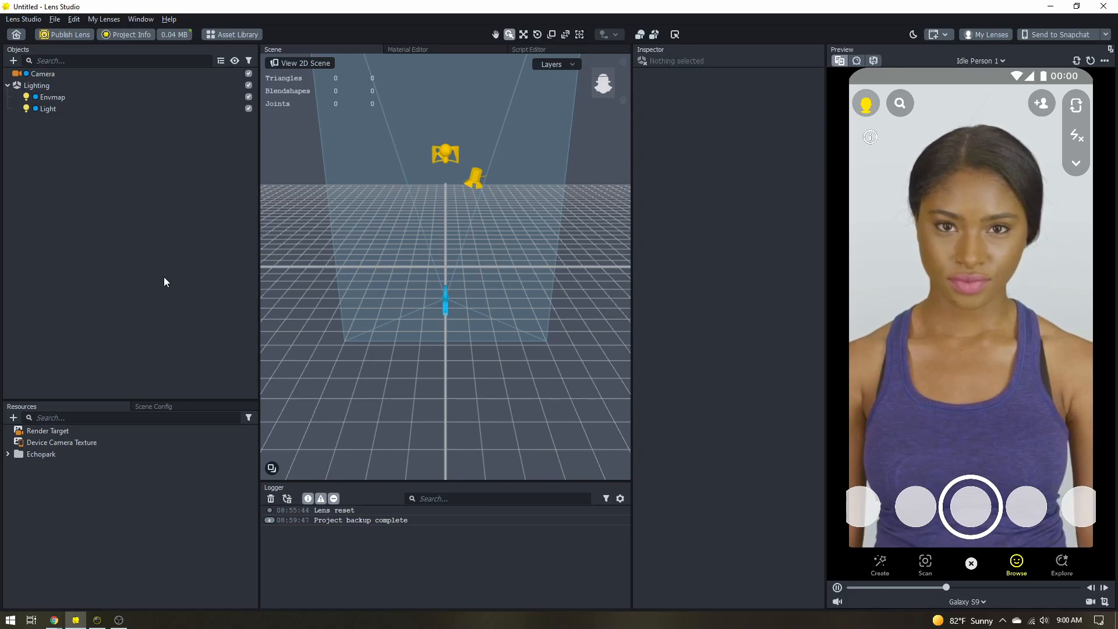
Import the Eraser Post Effect (In-painting) asset from the Asset Library and select its Eraser__PUT_IN_ORTHO_CAM prefab.
click(236, 34)
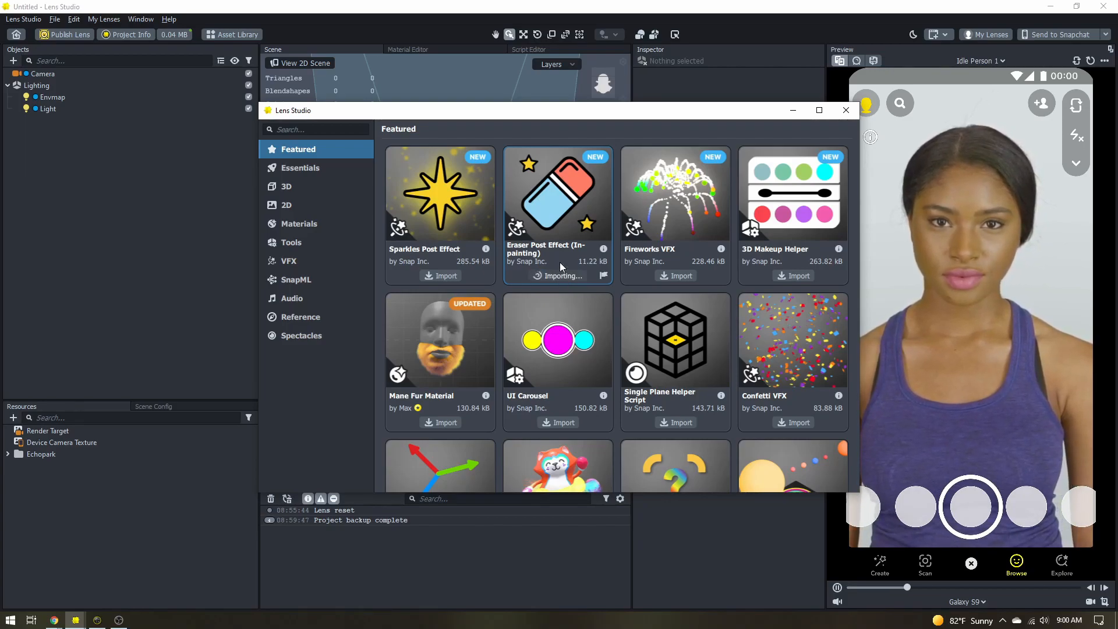
click(853, 116)
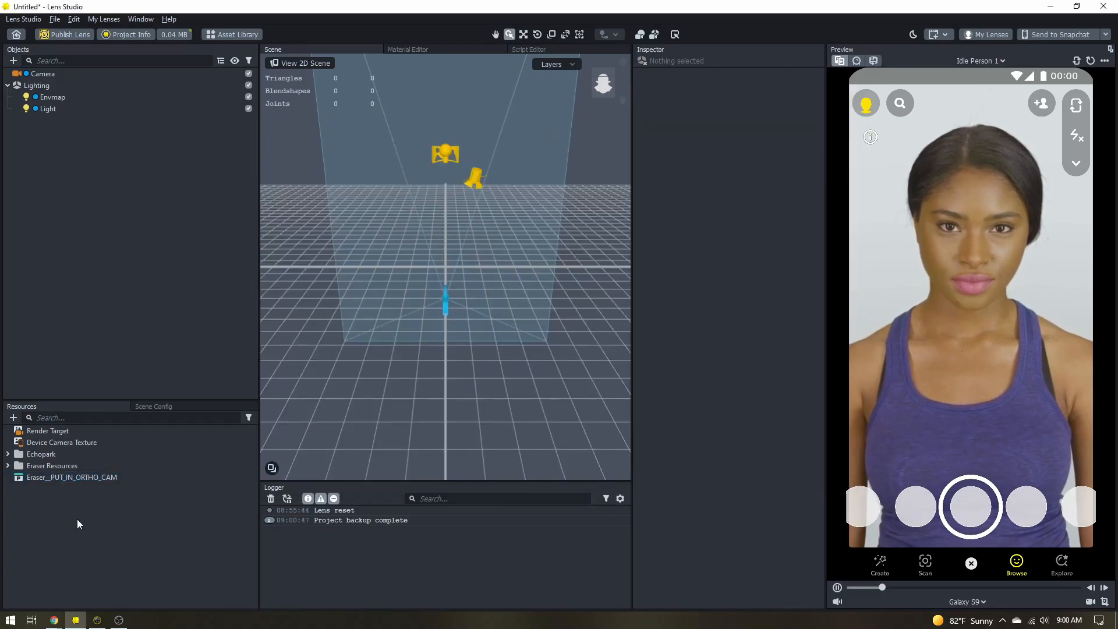
click(36, 476)
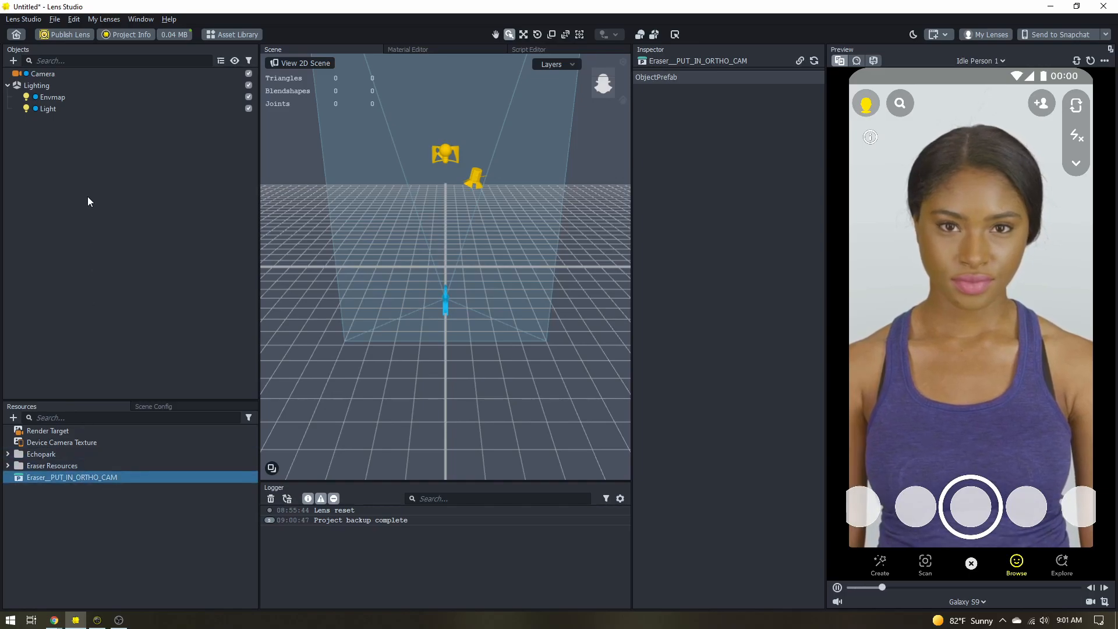
Add a second camera to the scene, name it Eraser, and set its camera type to Orthographic.
click(13, 61)
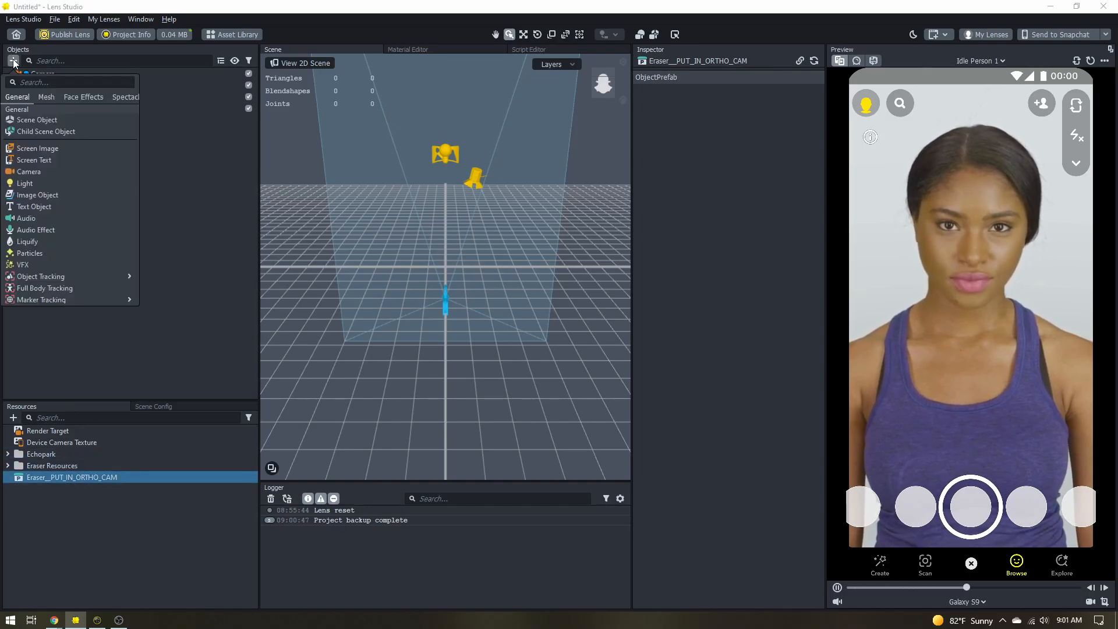
click(47, 171)
right_click(46, 118)
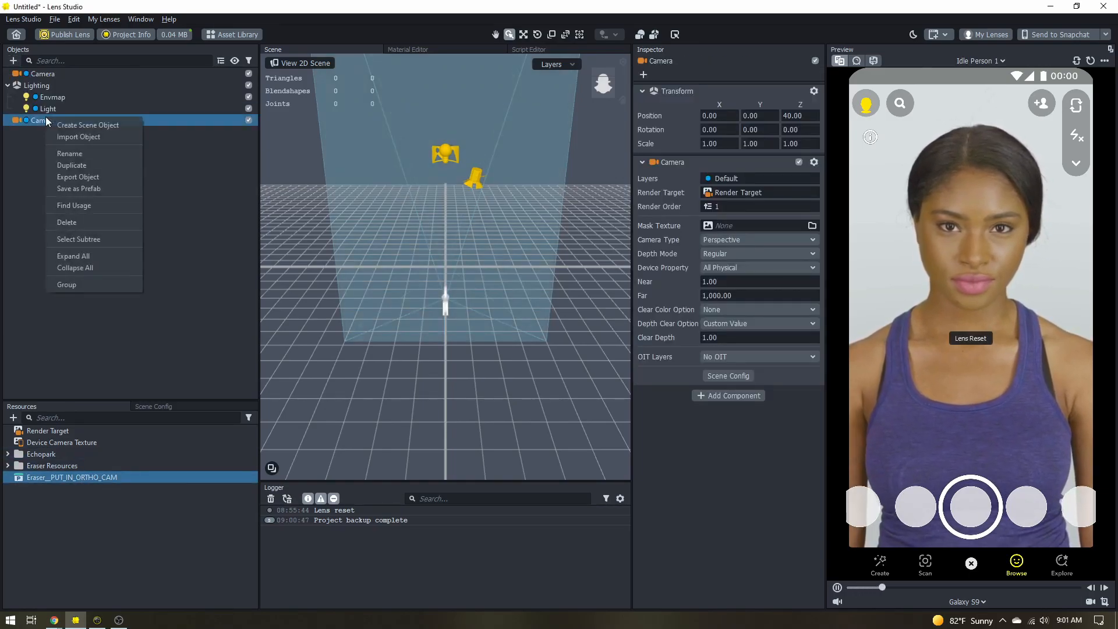
click(69, 153)
text(Eraser)
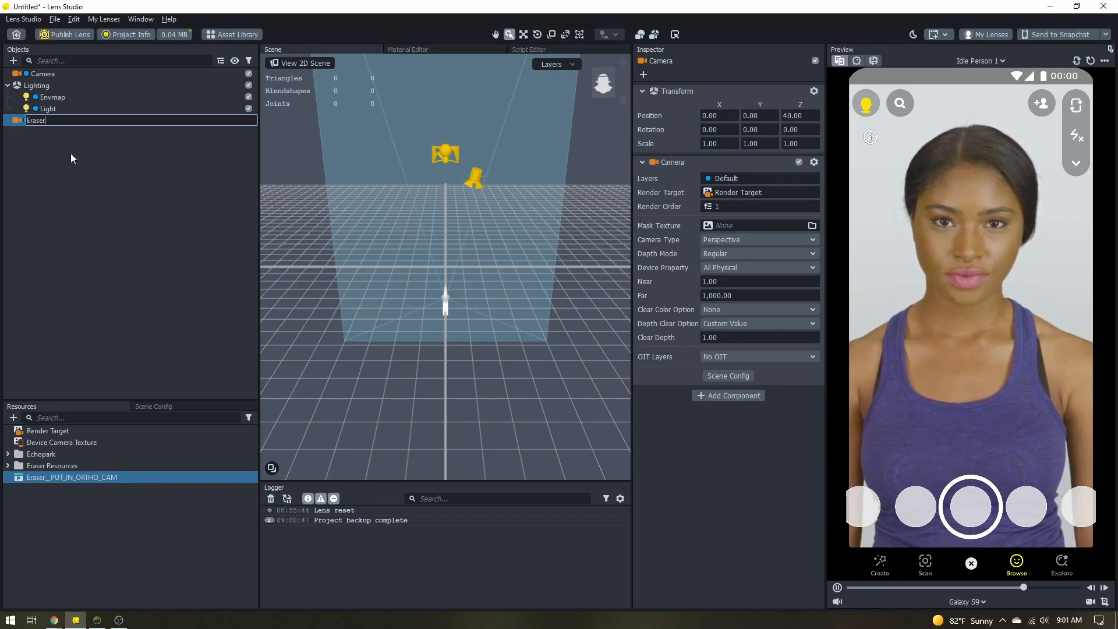
key(Return)
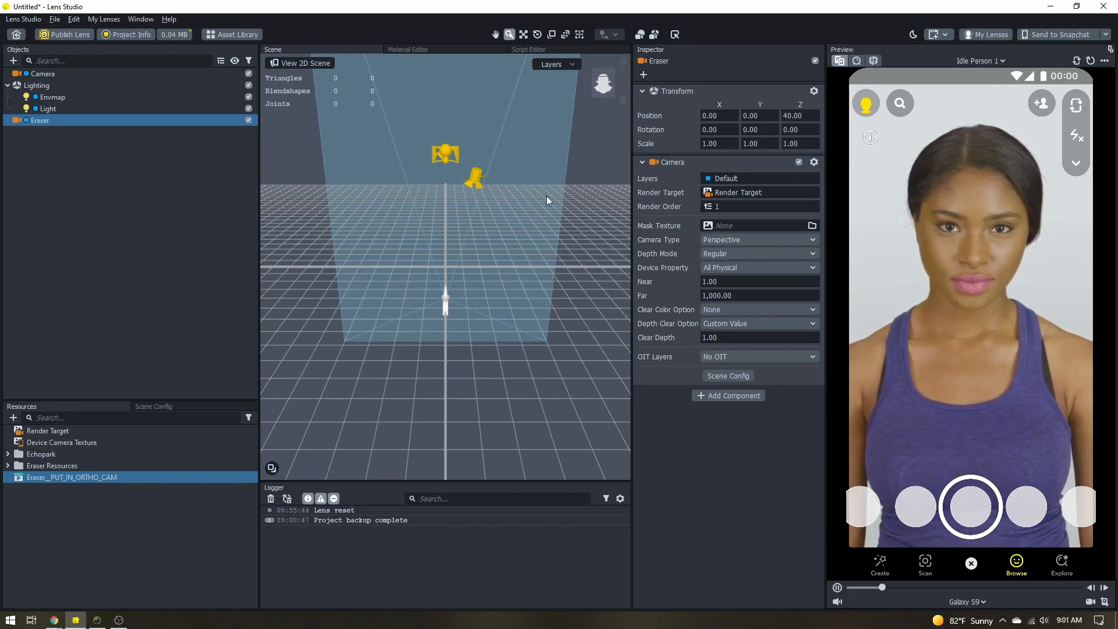
click(727, 240)
click(732, 259)
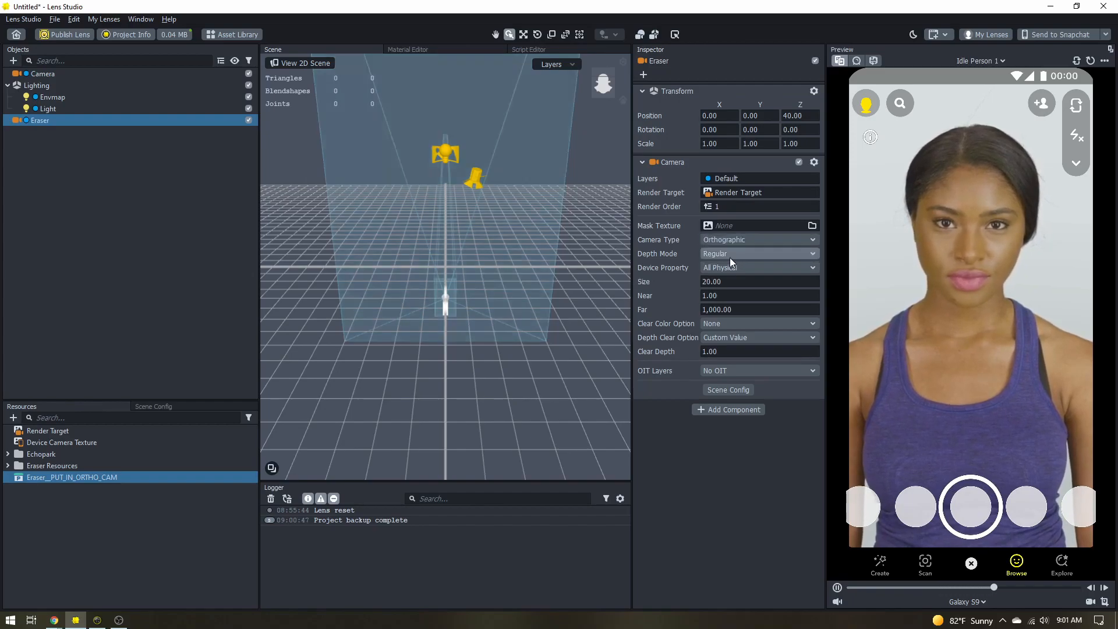
Place the Eraser__PUT_IN_ORTHO_CAM prefab under the Eraser camera and assign it to the Default layer.
mouse_move(55, 477)
mouse_down()
mouse_move(84, 474)
mouse_move(64, 156)
mouse_move(36, 121)
mouse_up()
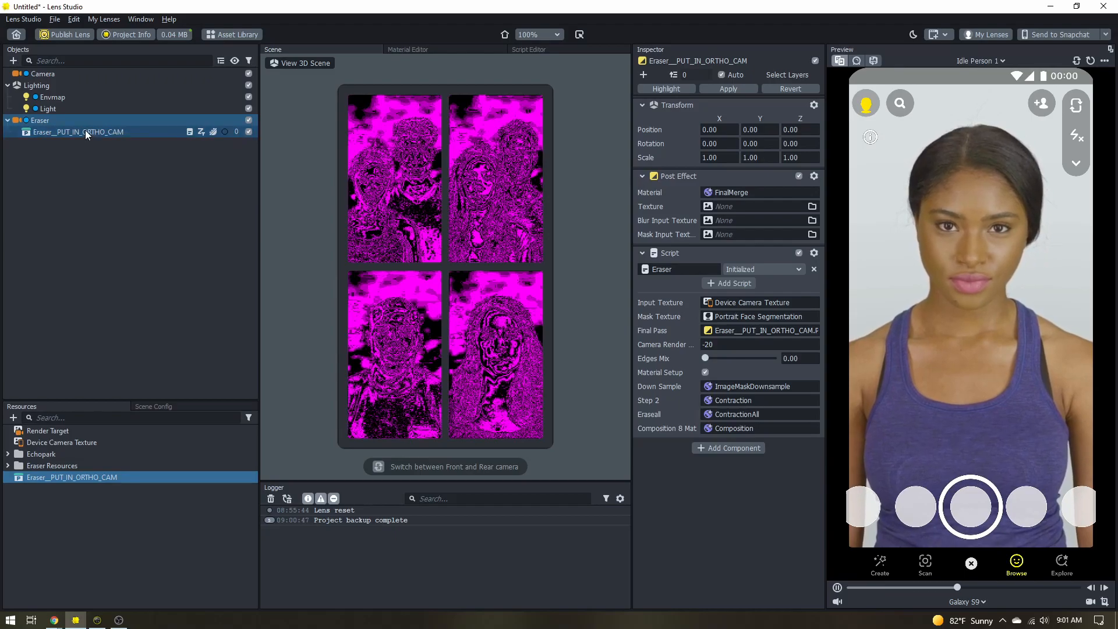
double_click(26, 132)
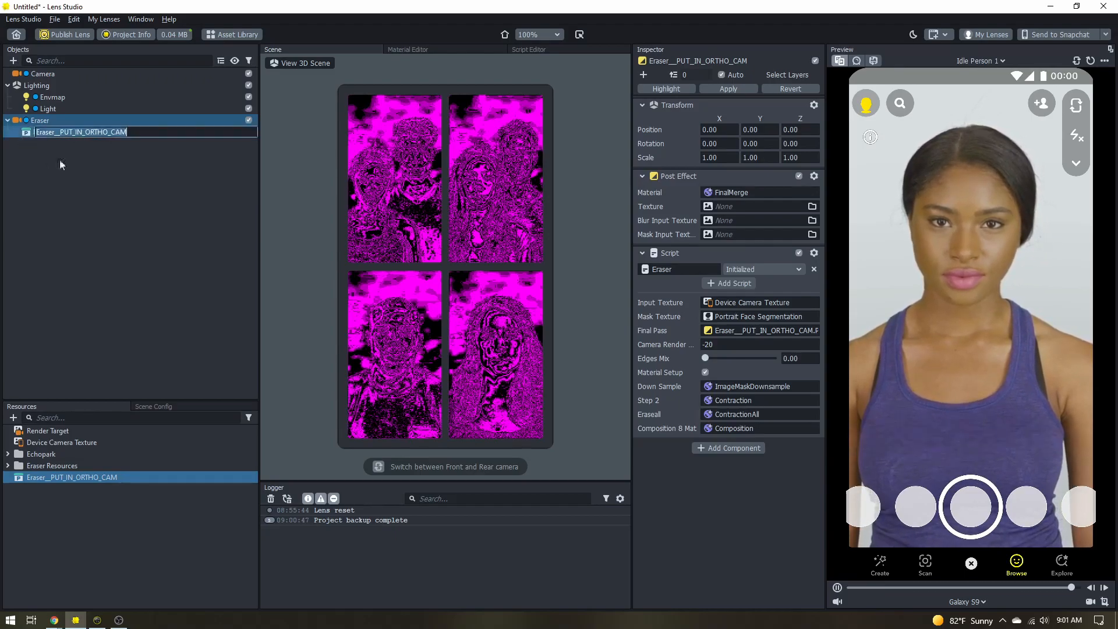
click(792, 76)
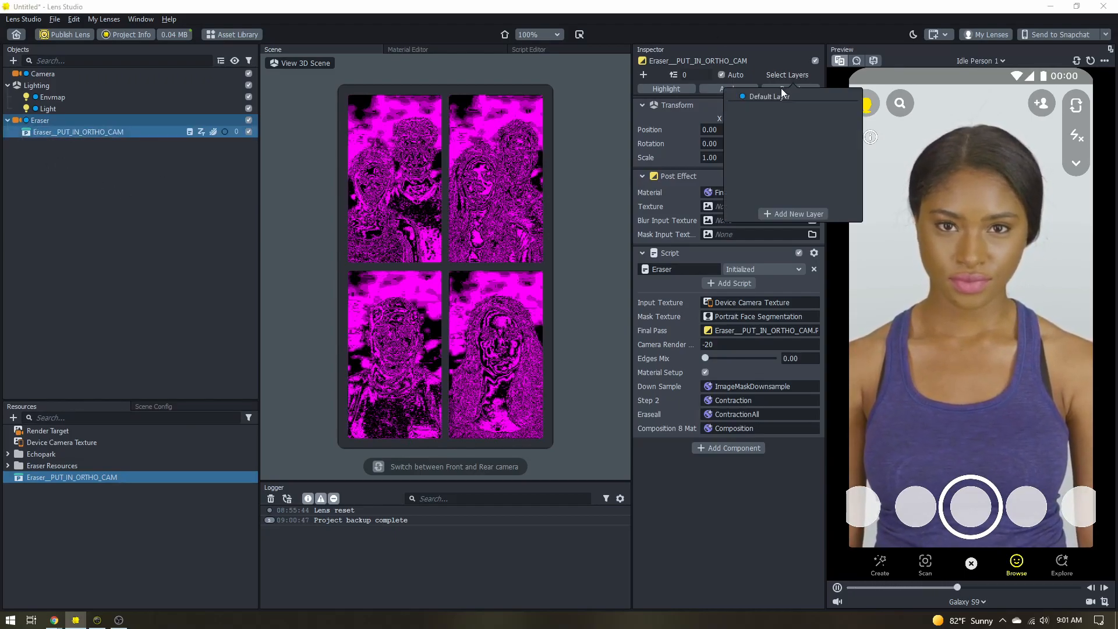
click(249, 252)
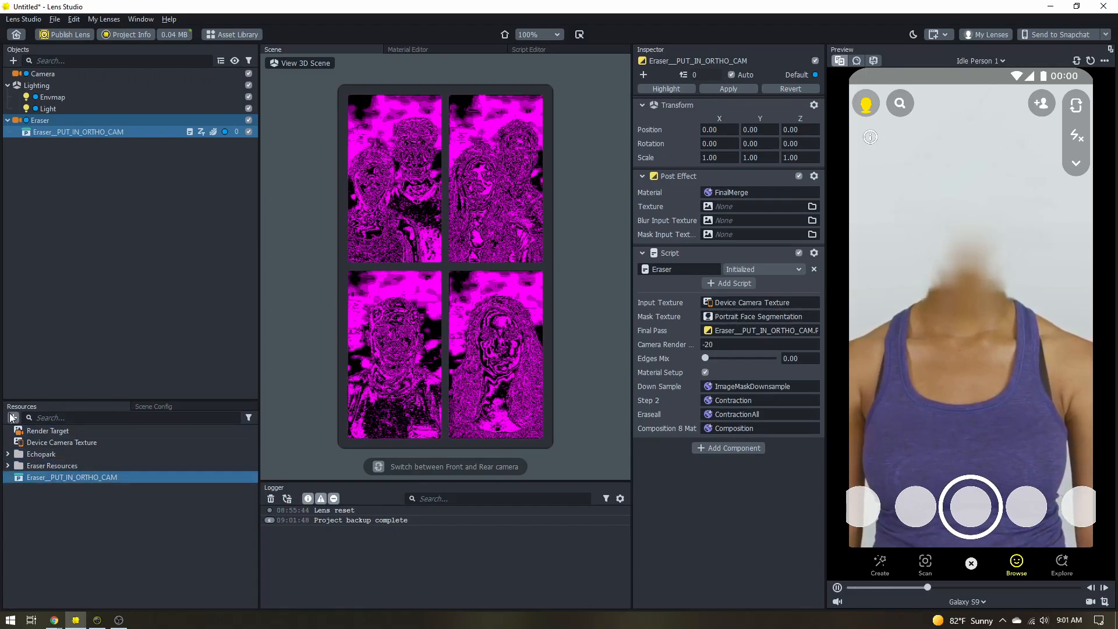
Try the Portrait Face, Portrait Shoulder and Portrait Background types on the eraser's Portrait Face Segmentation texture.
click(8, 466)
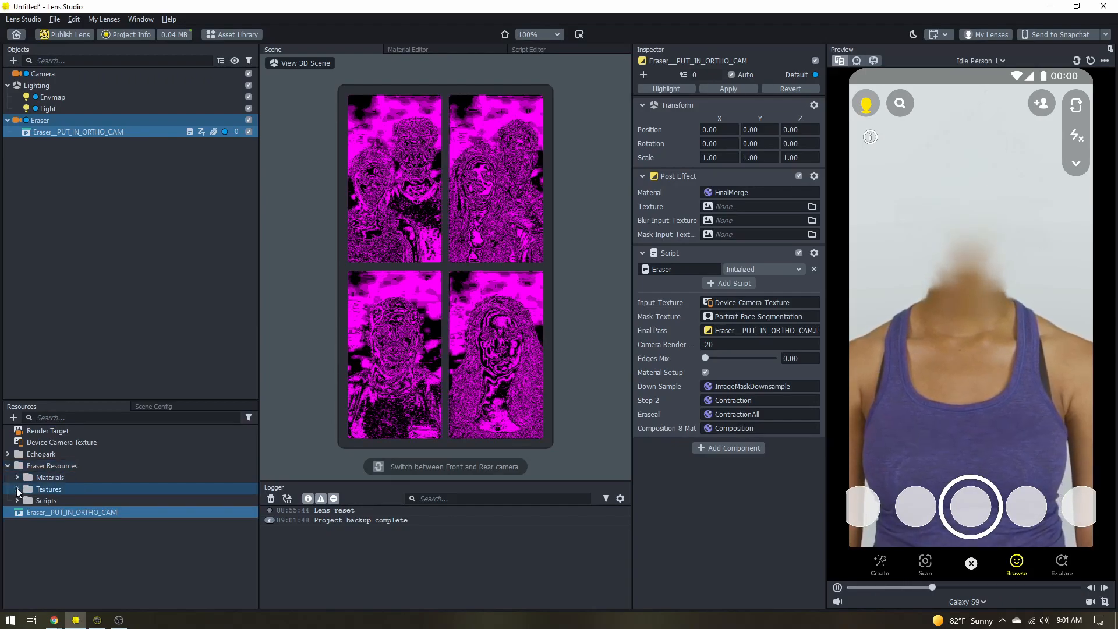
click(17, 489)
click(39, 500)
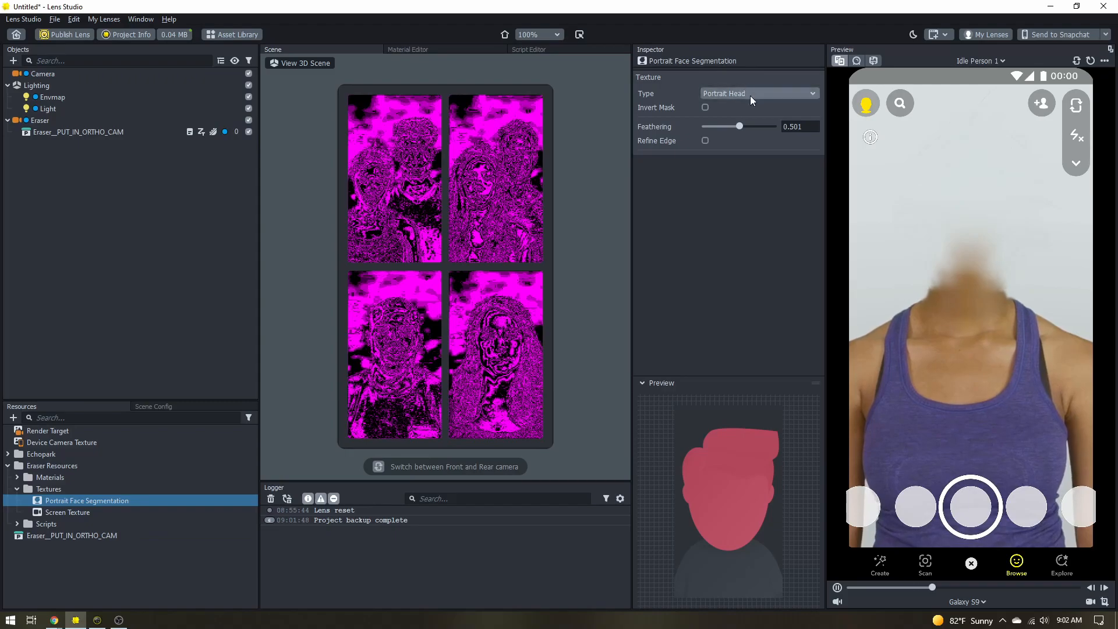
click(749, 95)
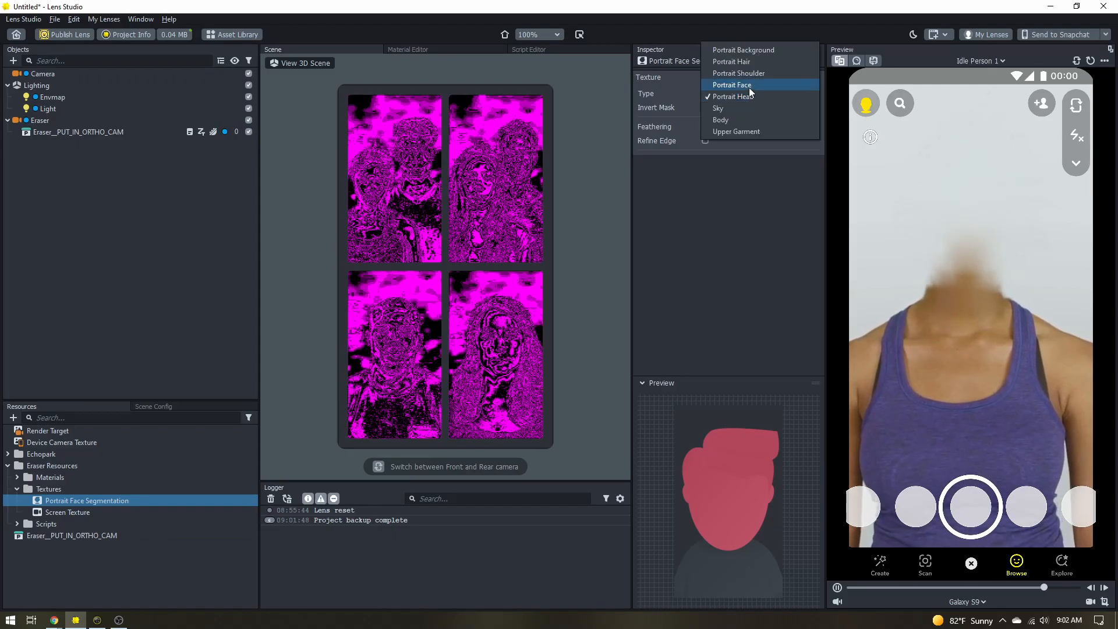
click(748, 85)
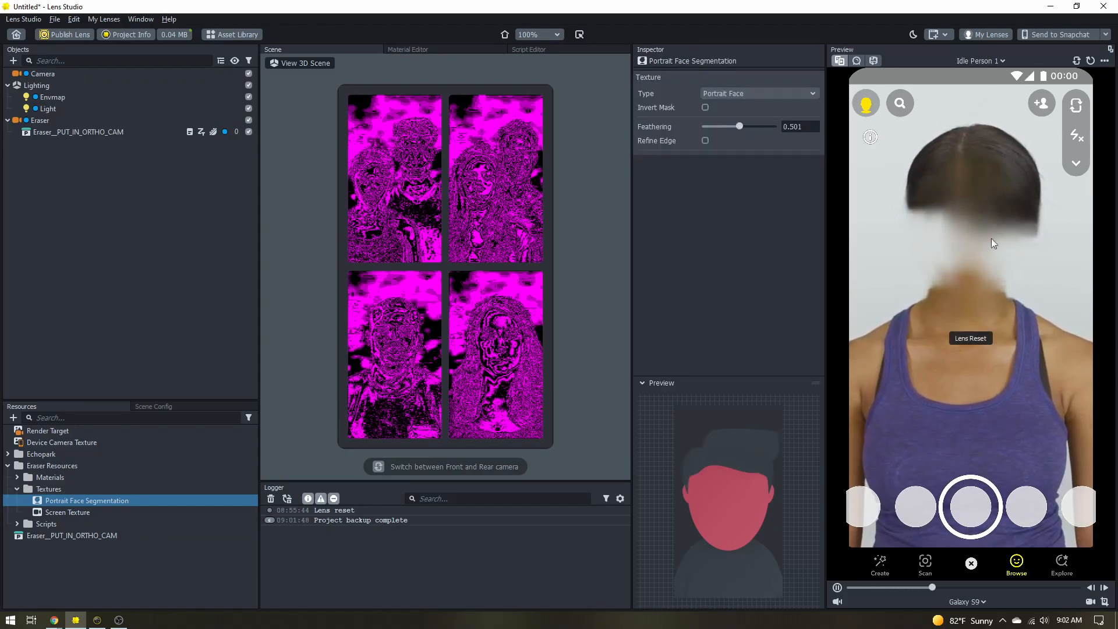
click(719, 94)
click(722, 85)
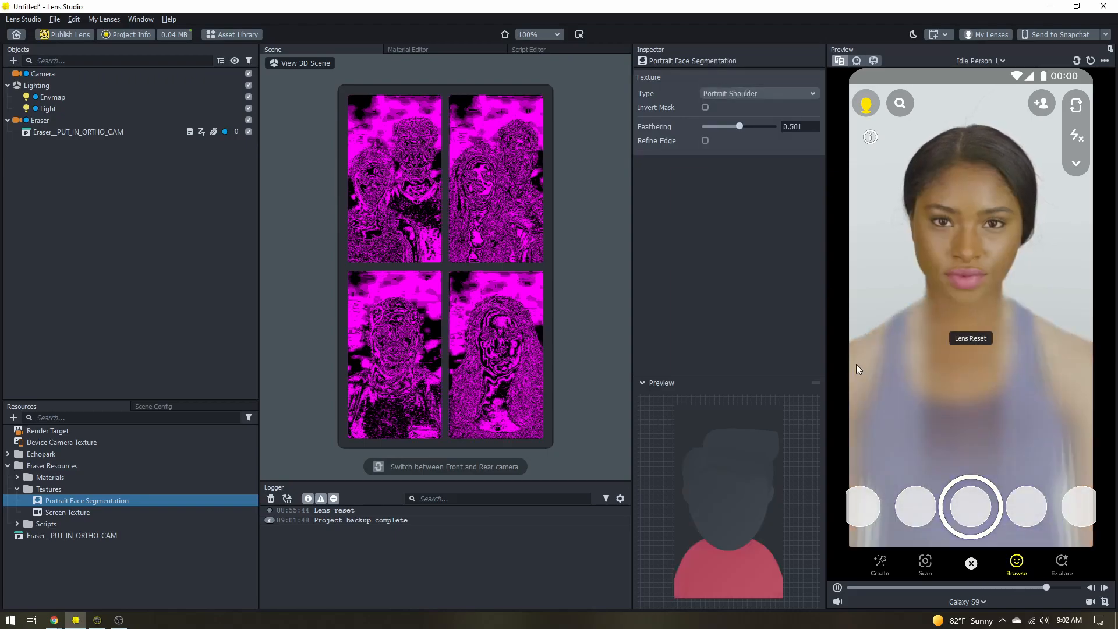
click(725, 89)
click(731, 73)
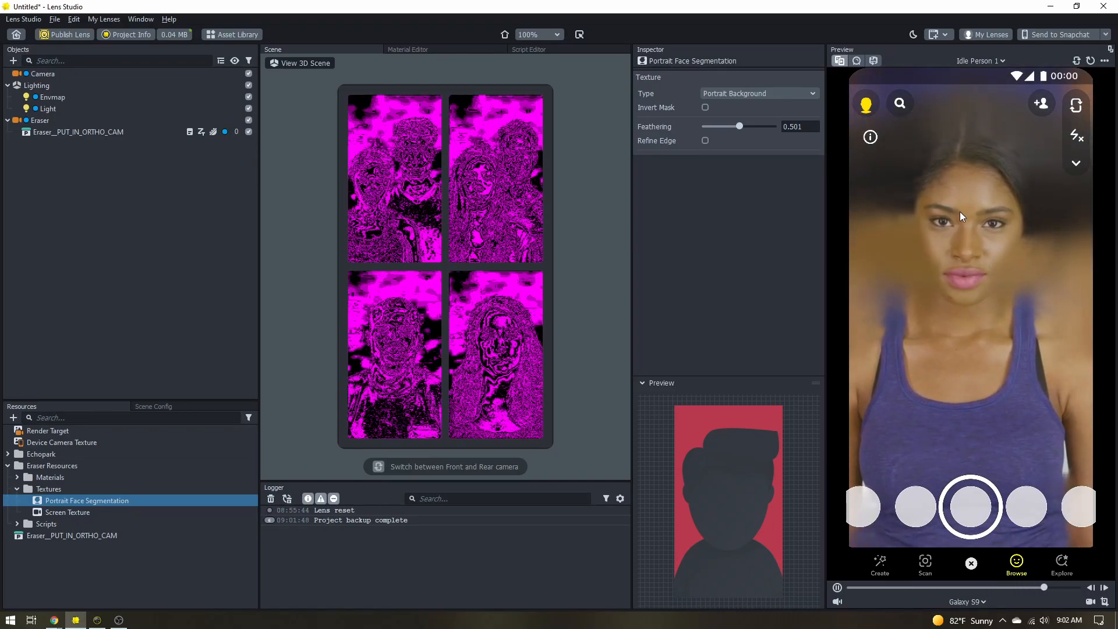
Set the segmentation texture's type to Body and preview the effect on a pexels clip from My Files.
click(759, 91)
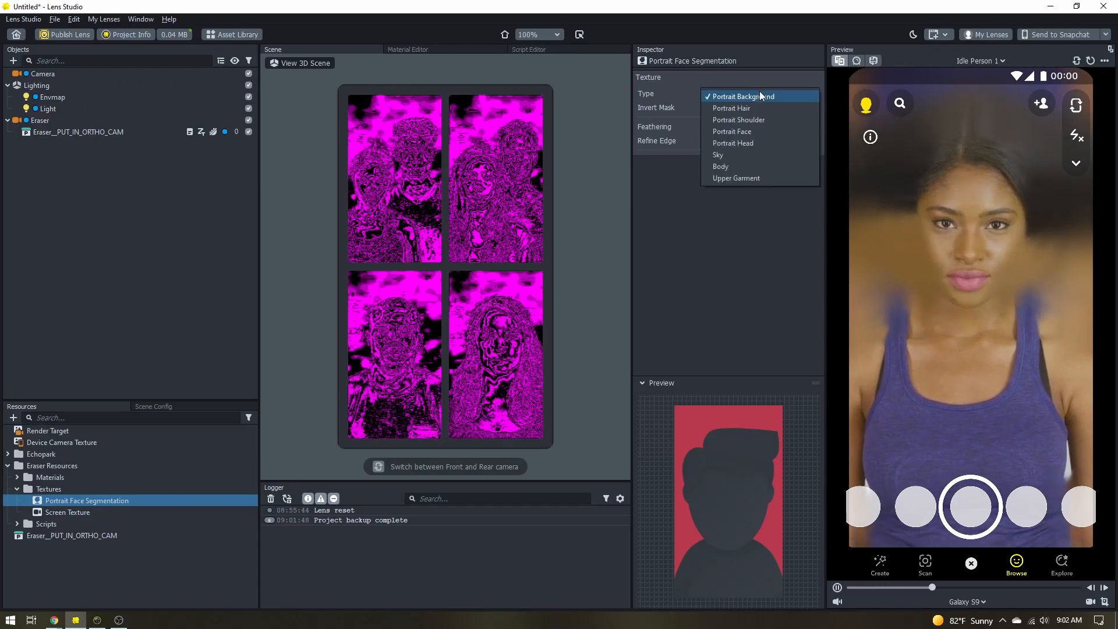
click(740, 169)
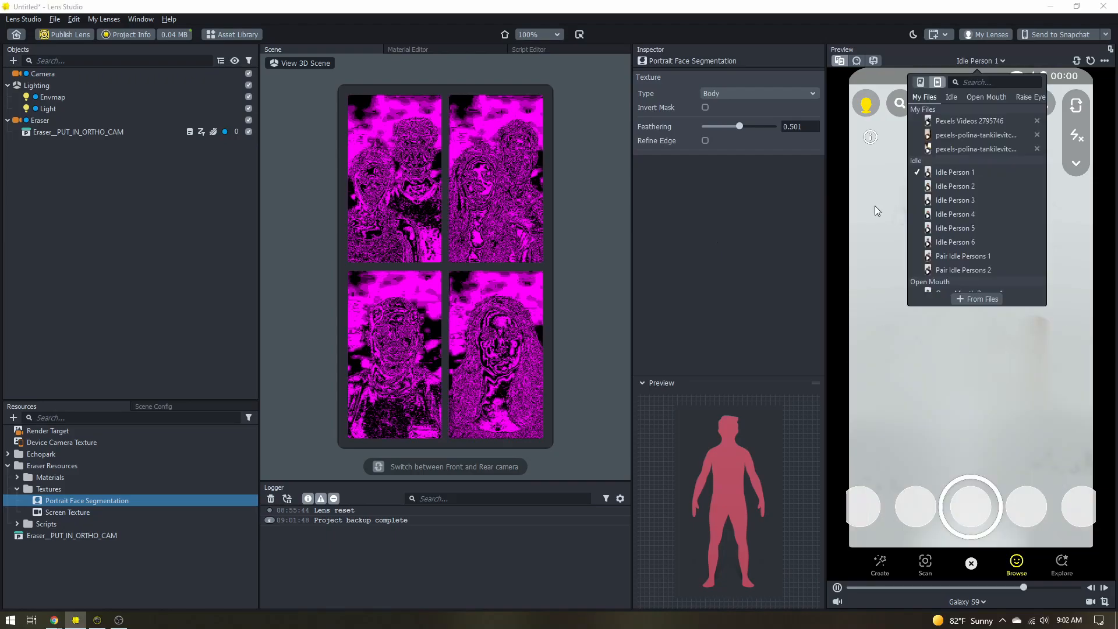
click(980, 61)
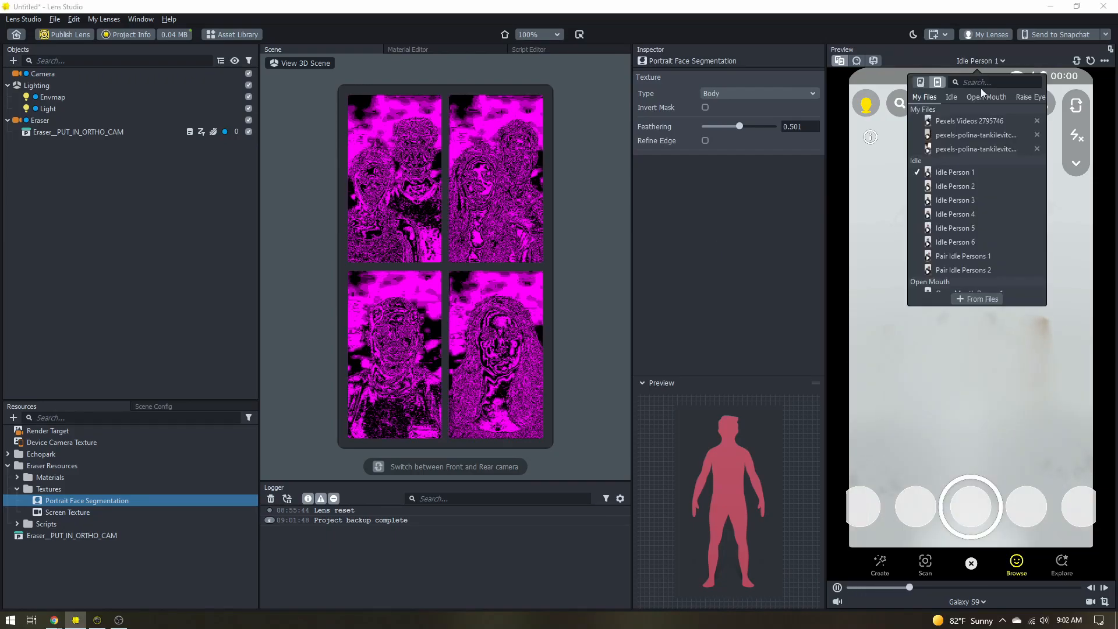
click(968, 149)
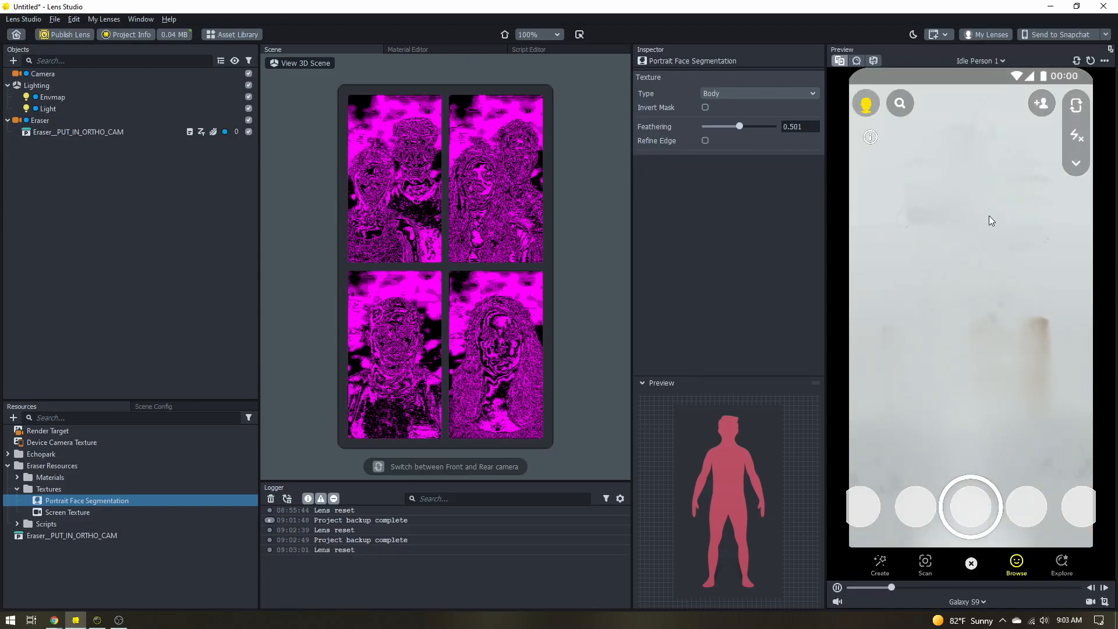
Move the Eraser camera above the main Camera in both the object hierarchy and the render order.
click(138, 207)
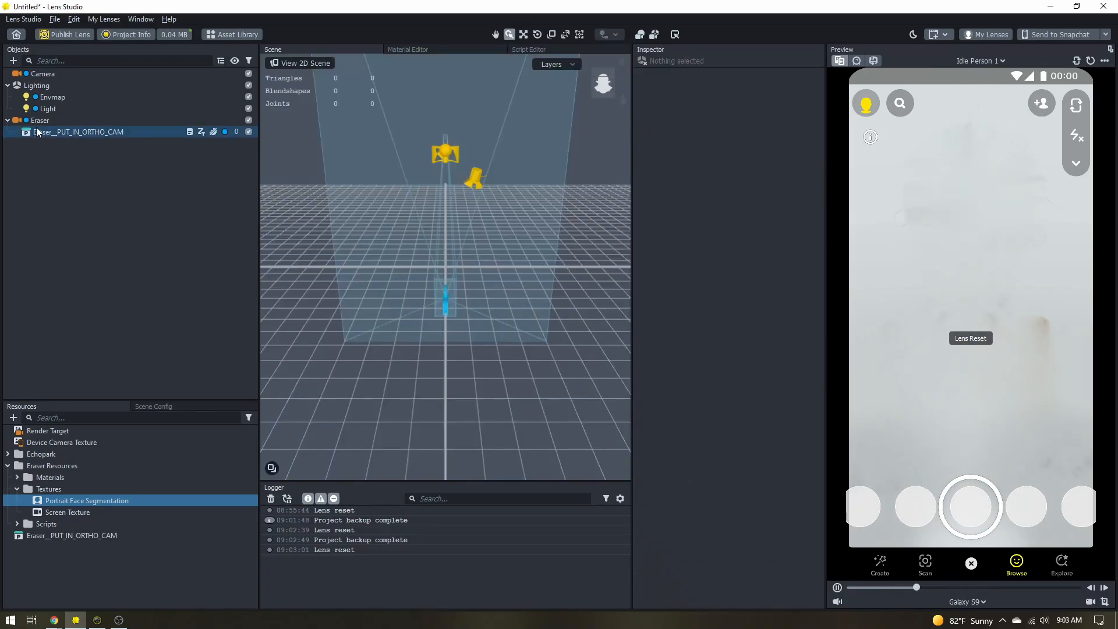
mouse_move(32, 124)
mouse_down()
mouse_move(34, 74)
mouse_move(23, 72)
mouse_up()
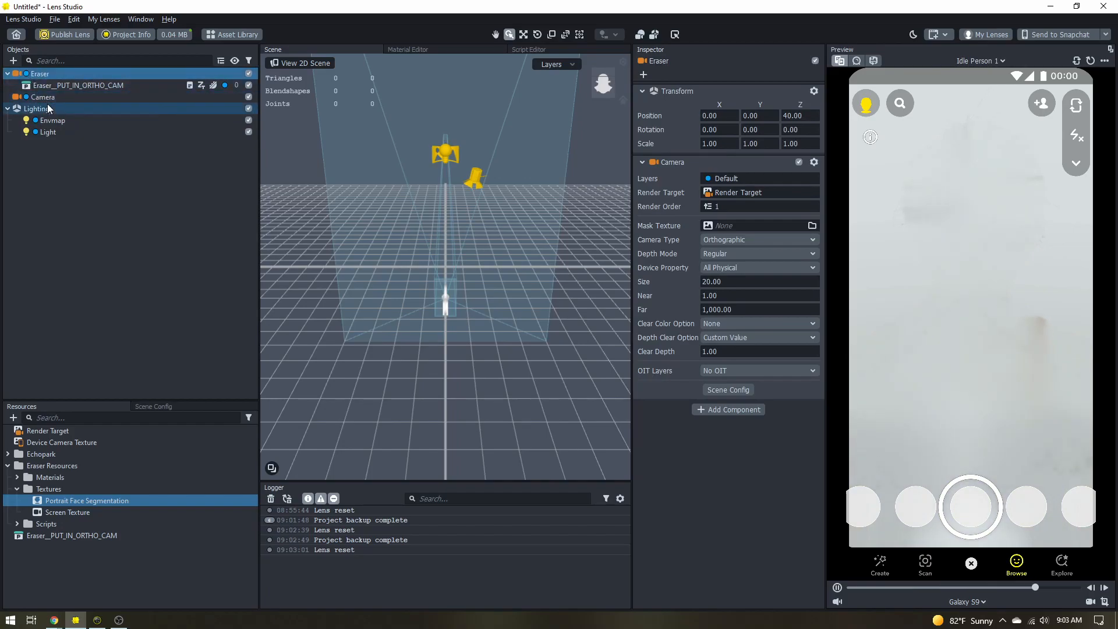
click(153, 407)
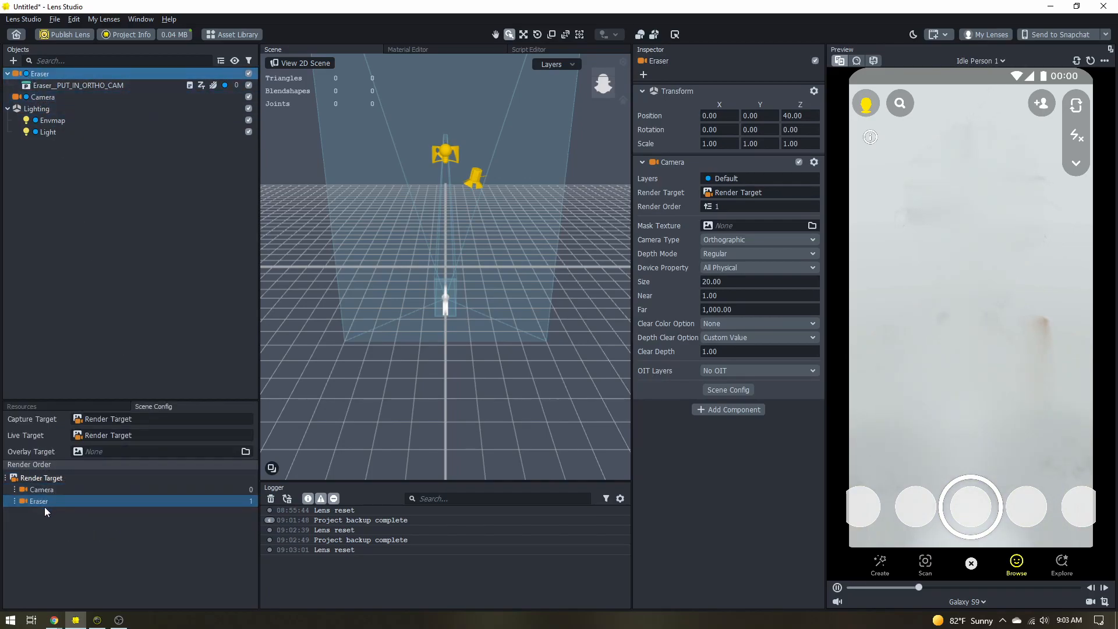
drag(14, 502, 33, 485)
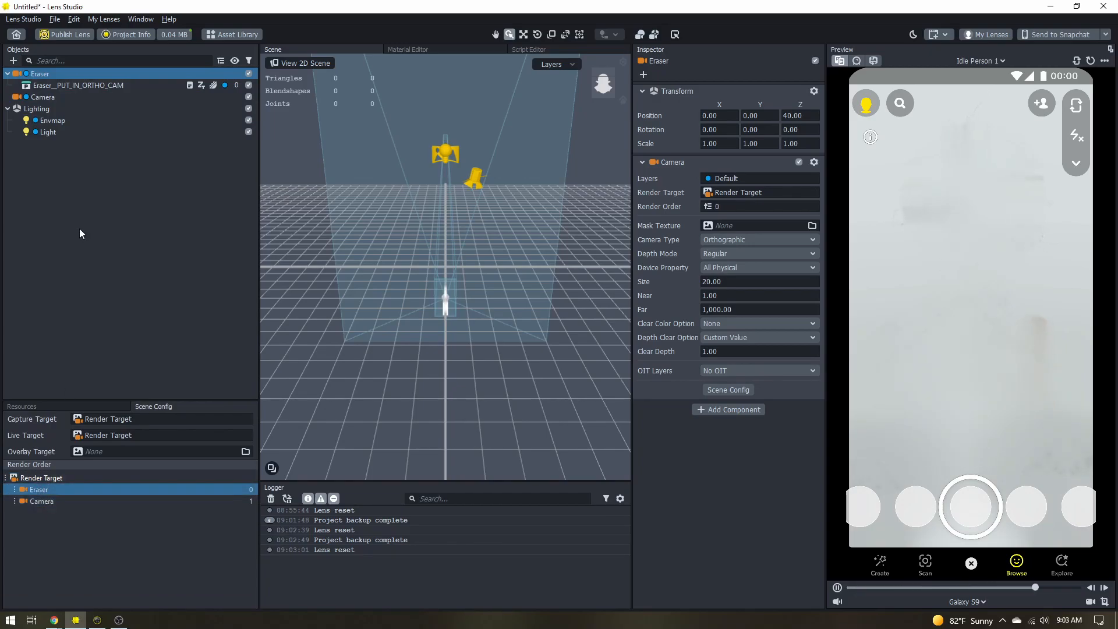
Add a Face Inset effect under the main Camera using the Mouth face region.
click(42, 97)
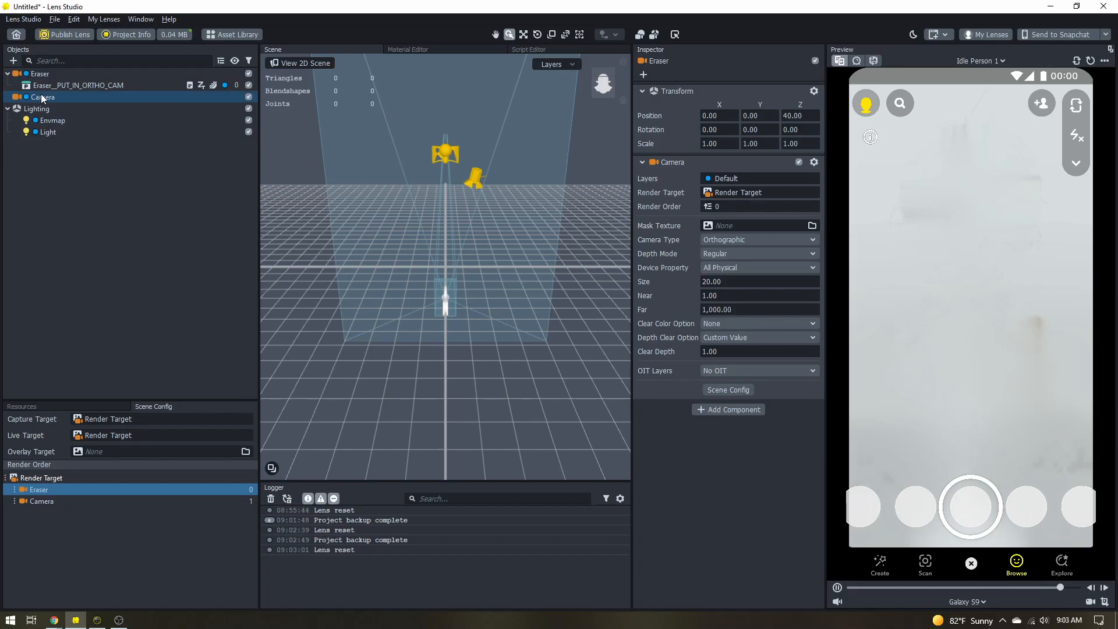
click(13, 61)
scroll(48, 235, down, 6)
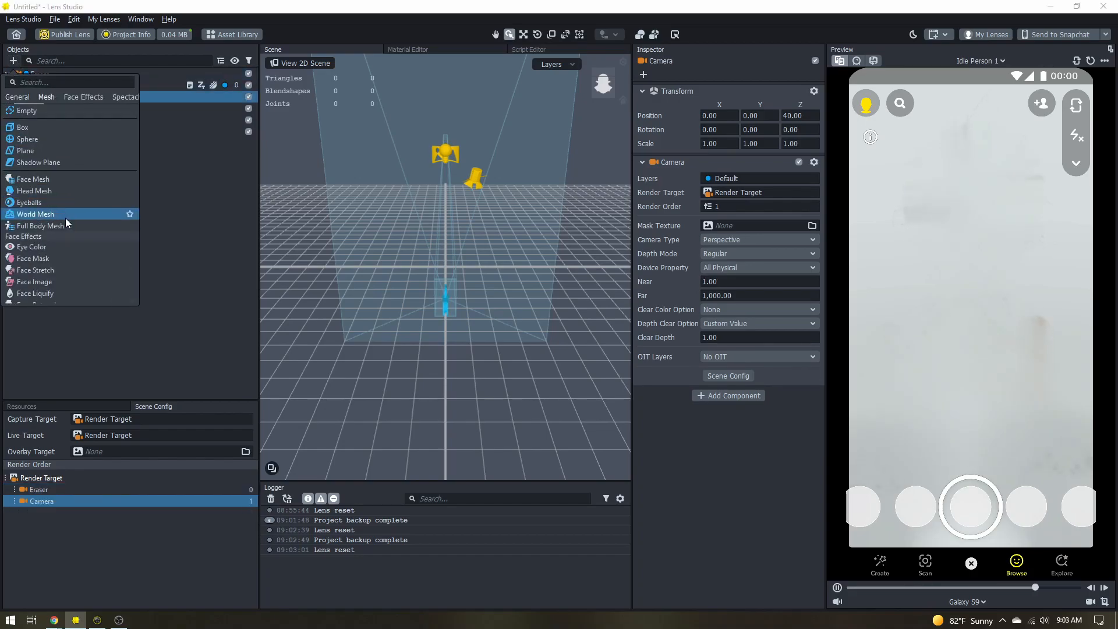
click(61, 226)
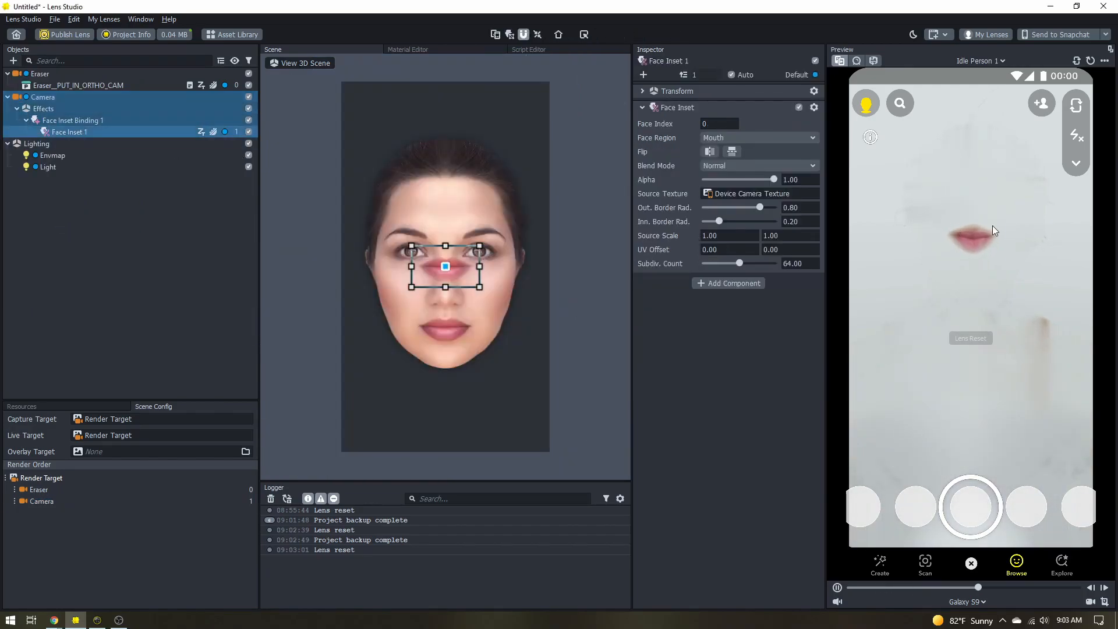
Attach the Face Inset's head binding to the Mouth Center point.
click(86, 120)
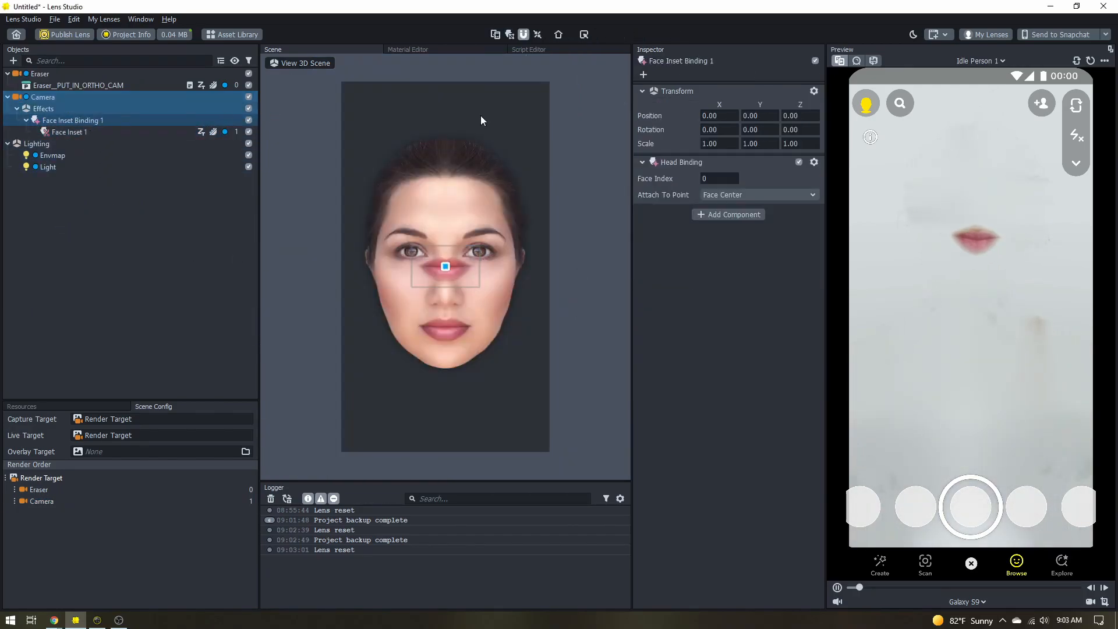
click(746, 194)
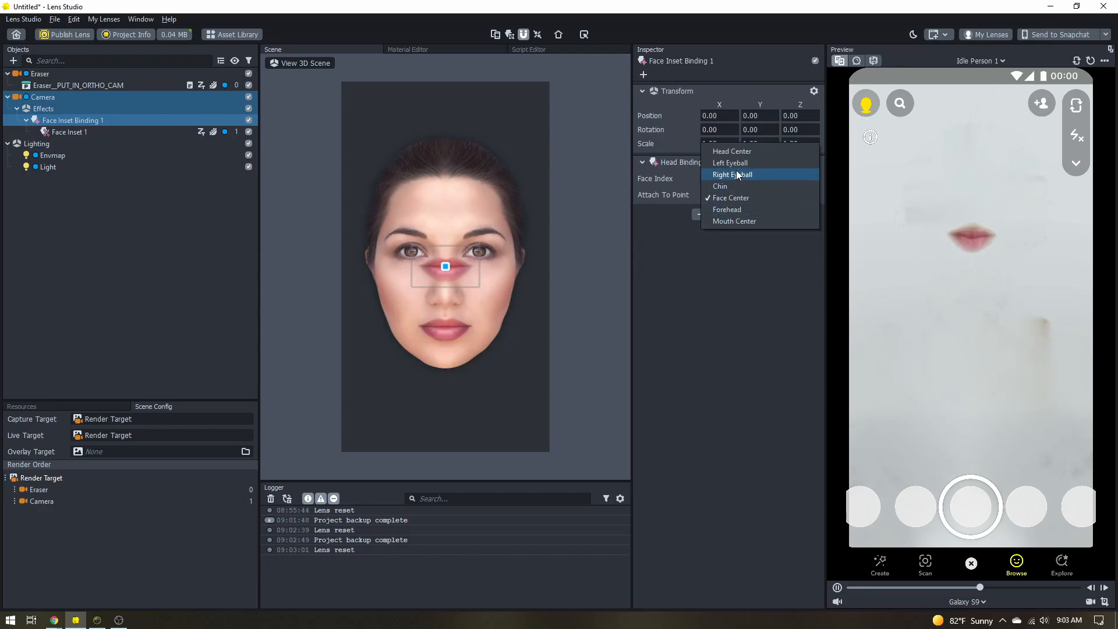
click(743, 222)
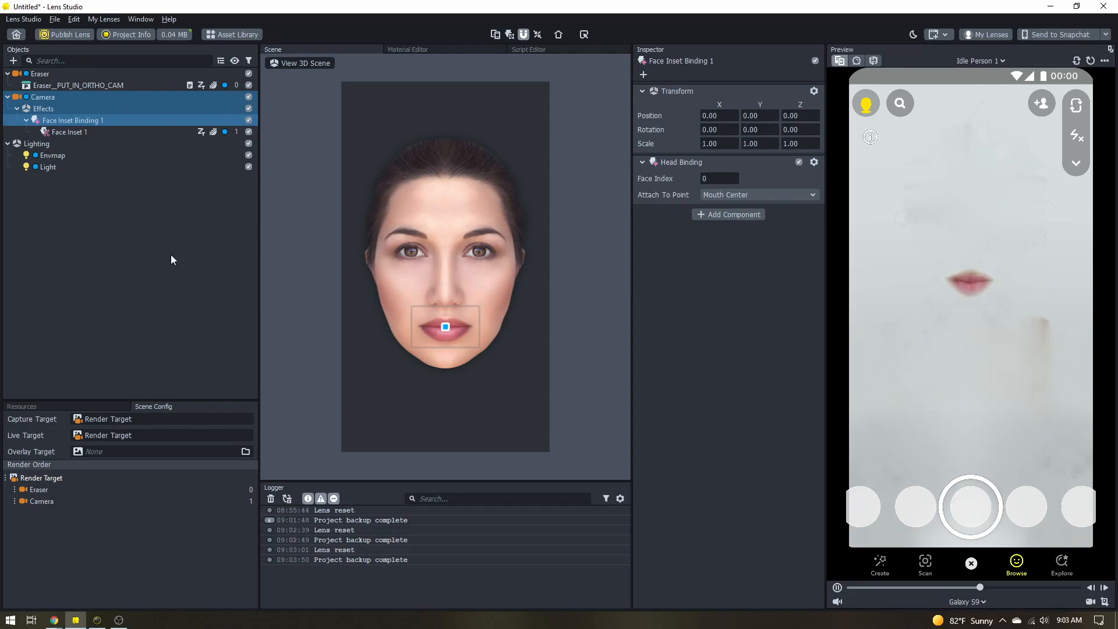
Set the Portrait Face Segmentation texture's type to Portrait Head.
click(21, 406)
click(85, 500)
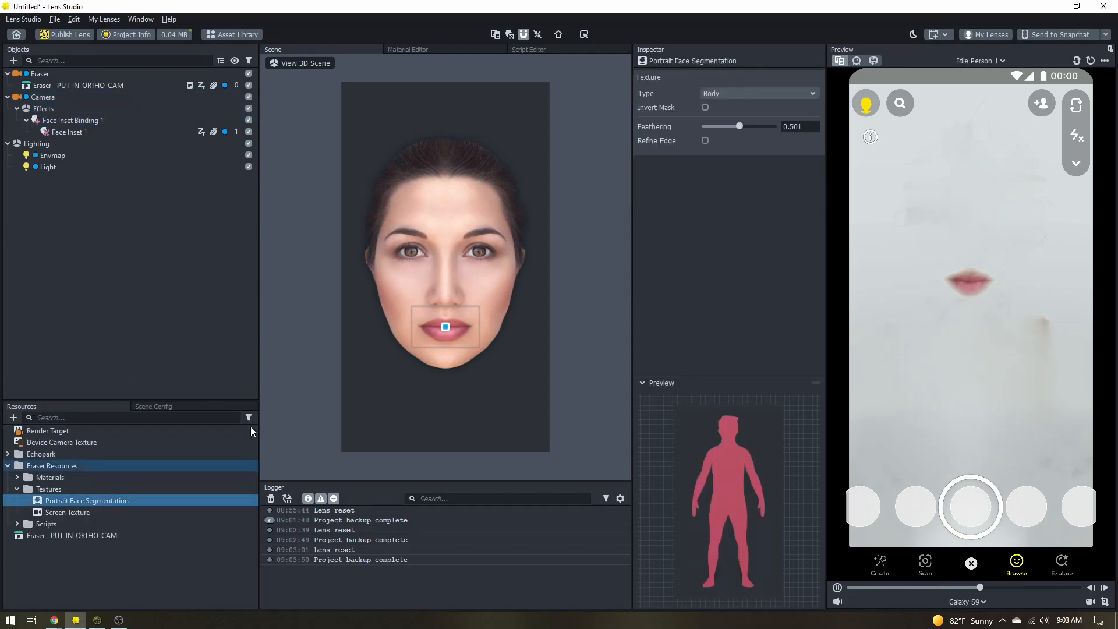
click(735, 95)
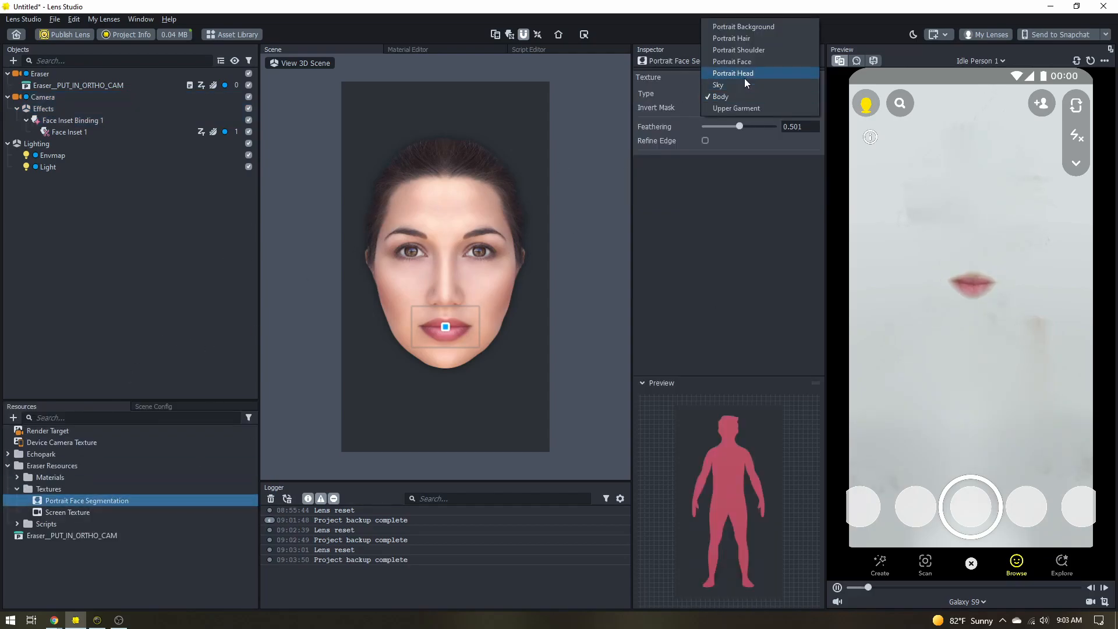
click(741, 74)
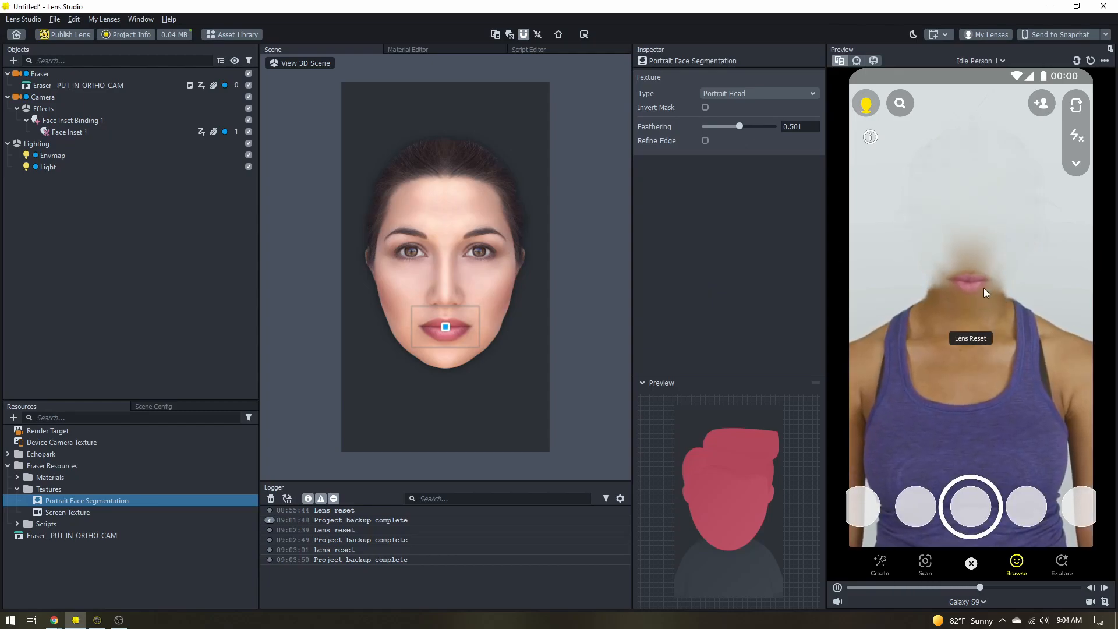
Duplicate the mouth's Face Inset Binding and attach the copy's head binding to the Left Eyeball.
click(77, 120)
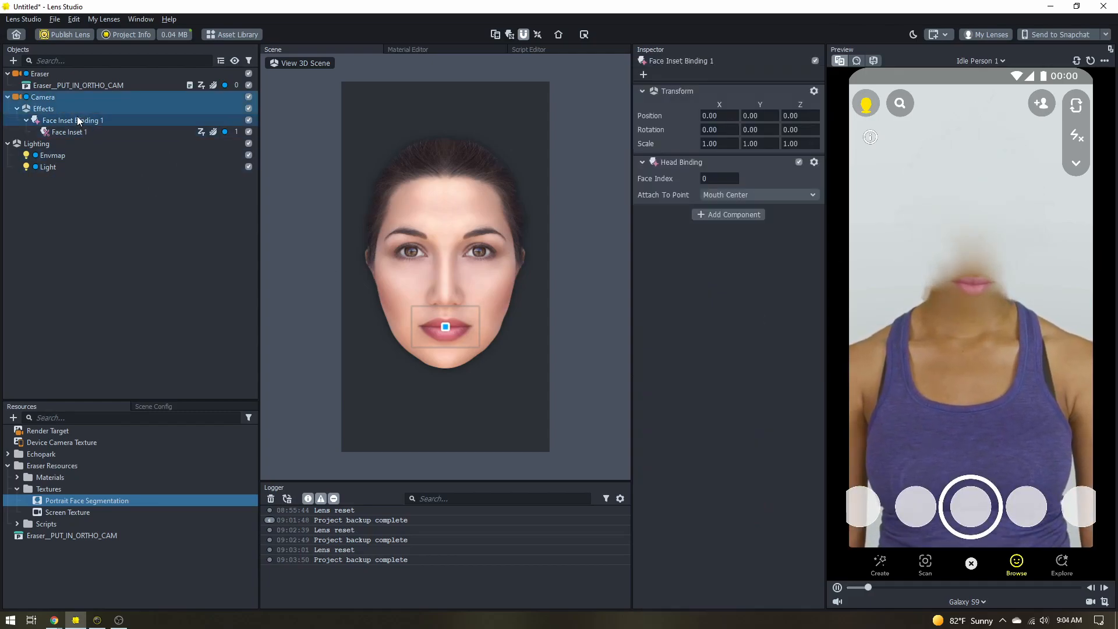
right_click(70, 120)
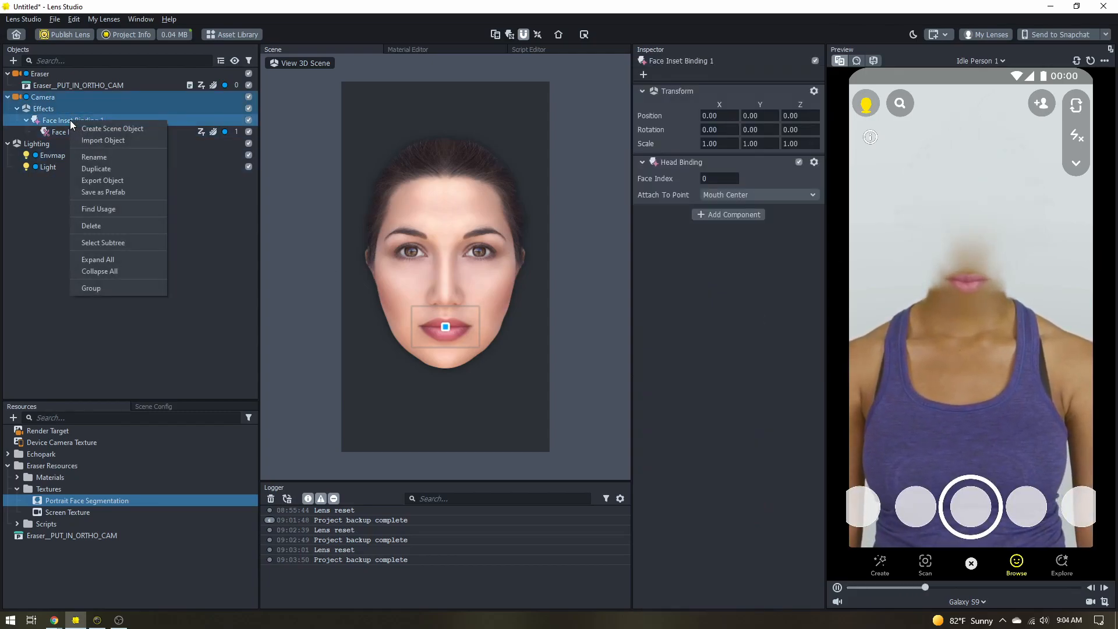
click(79, 166)
click(27, 143)
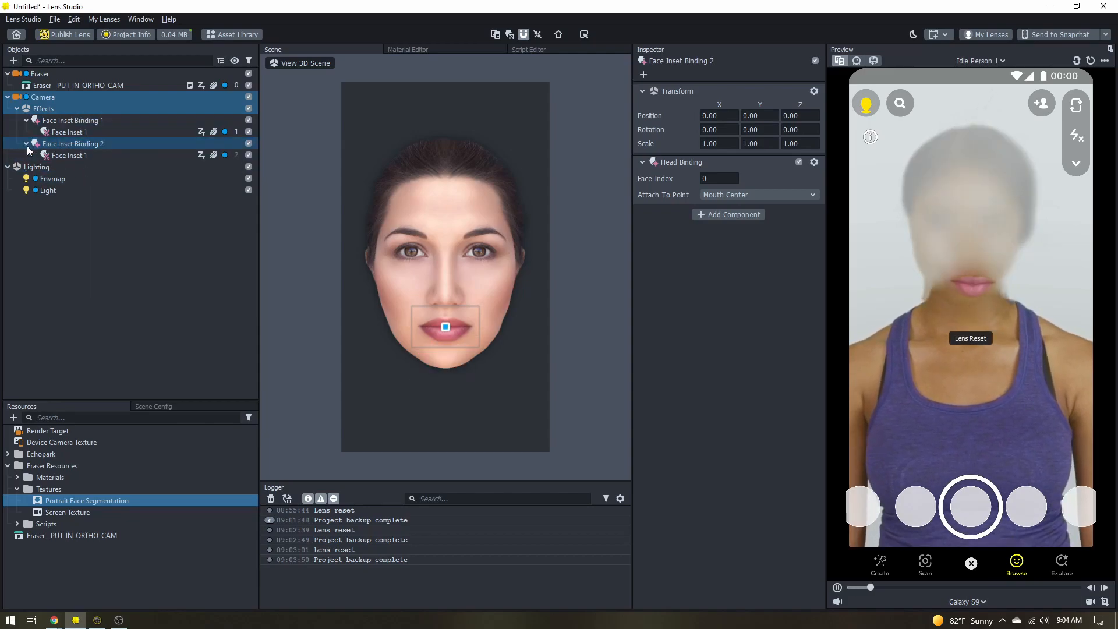
click(735, 194)
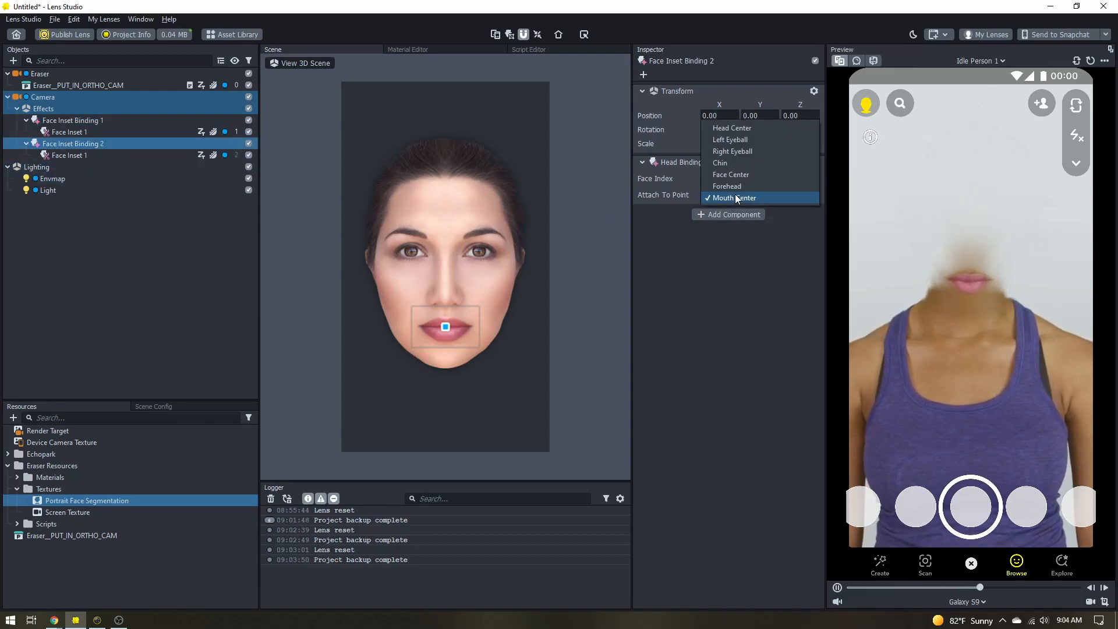
click(748, 138)
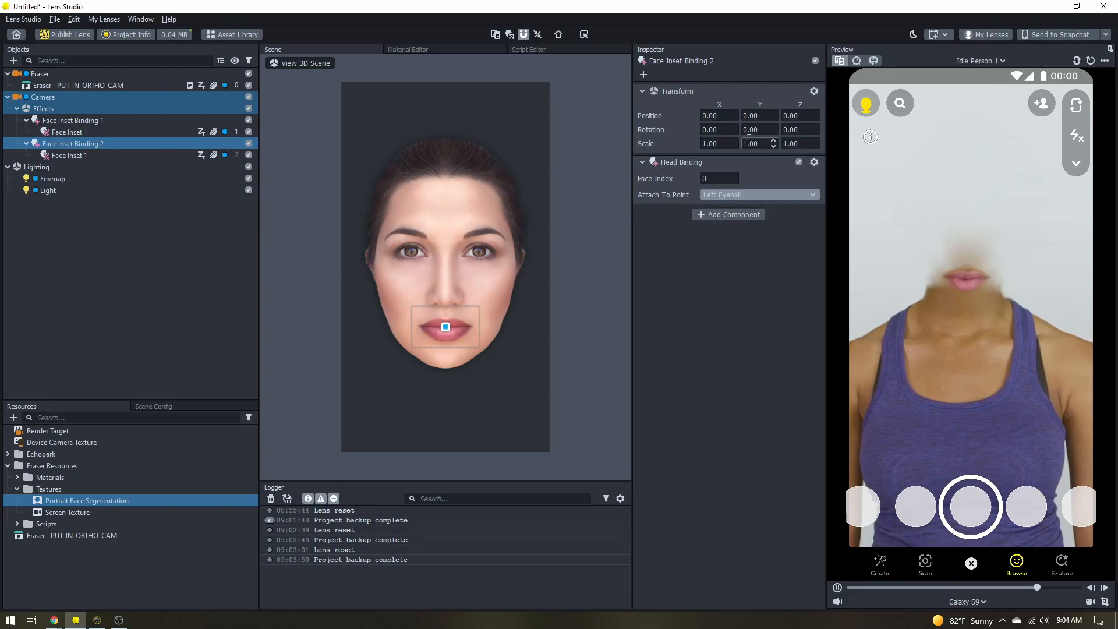
Change the face region of the inset under Face Inset Binding 2, trying Left Eye and settling on Right Eye.
click(92, 155)
click(746, 197)
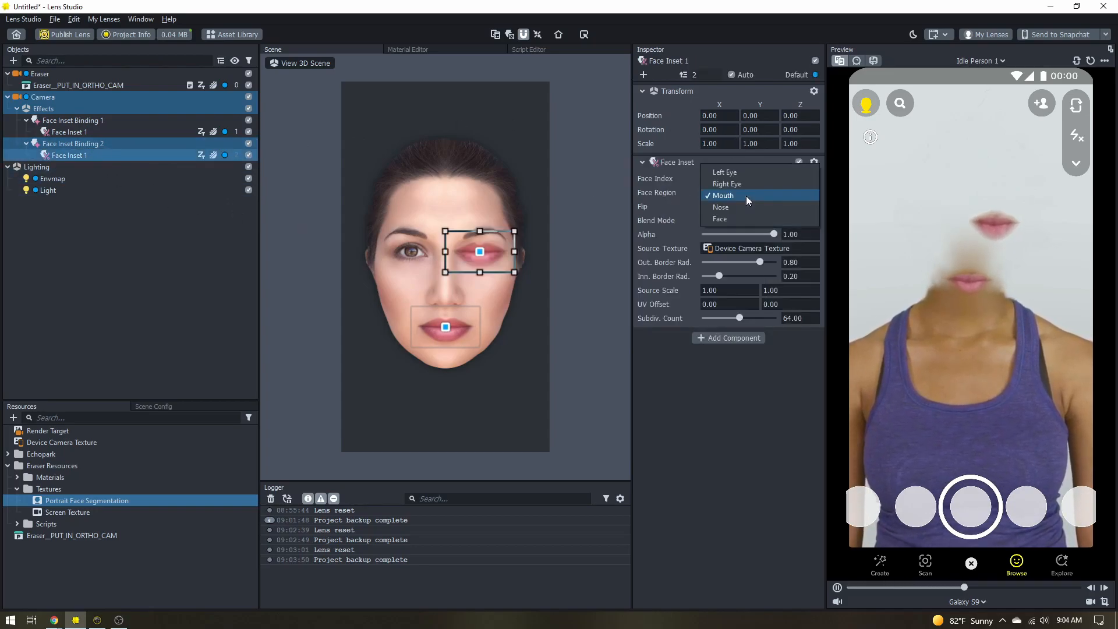
click(731, 173)
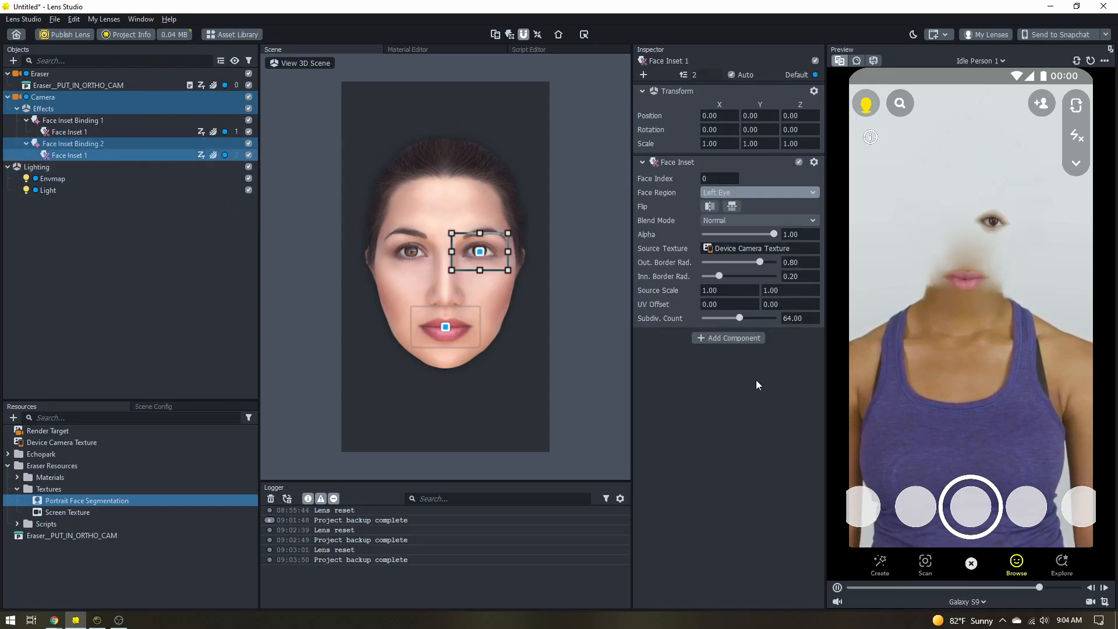
click(717, 192)
click(728, 208)
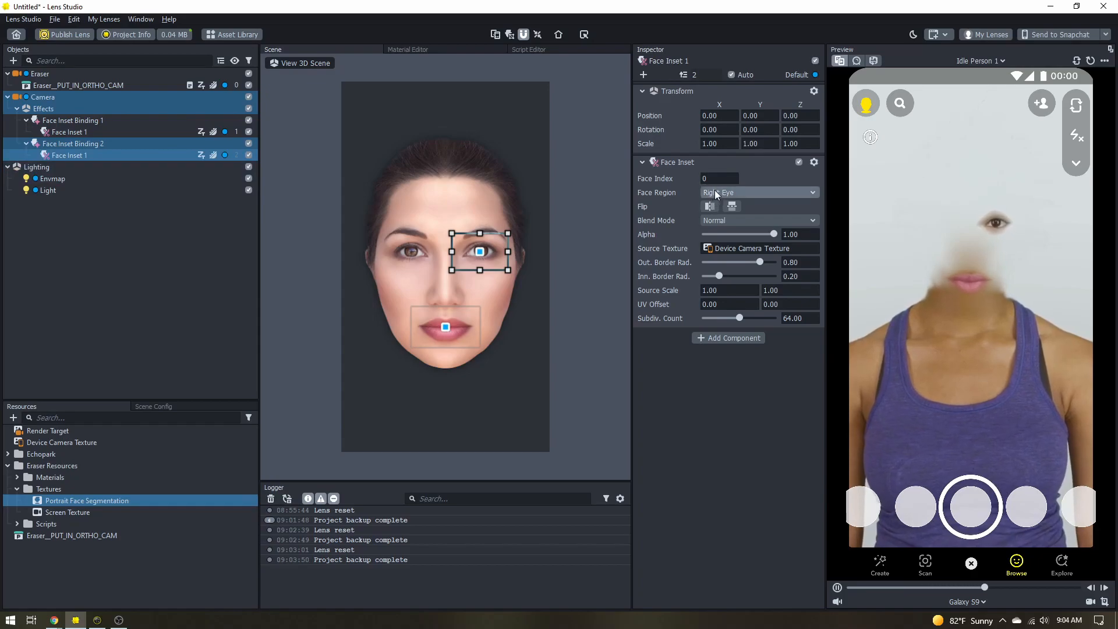
Duplicate Face Inset Binding 2 and attach the copy's head binding to the Right Eyeball.
click(85, 142)
right_click(85, 142)
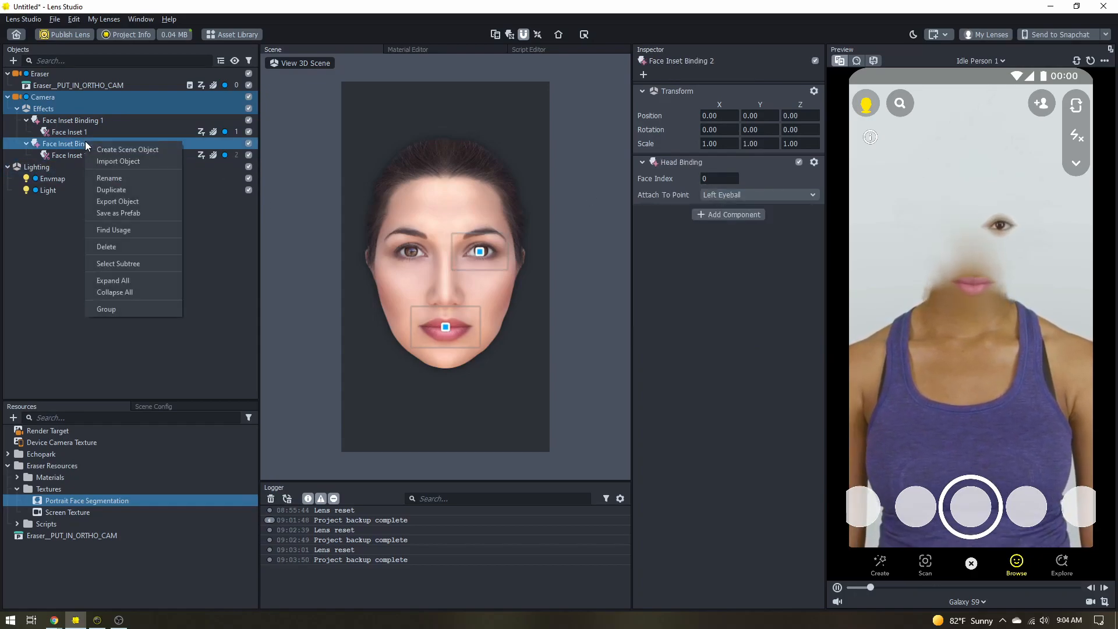
click(116, 190)
click(27, 166)
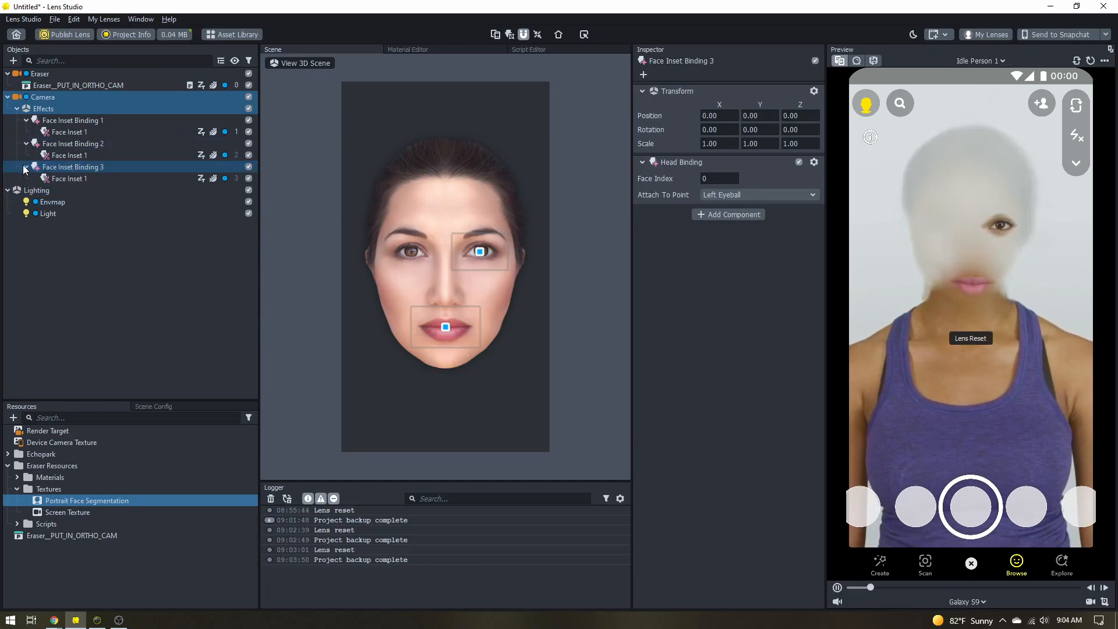
click(777, 195)
click(748, 209)
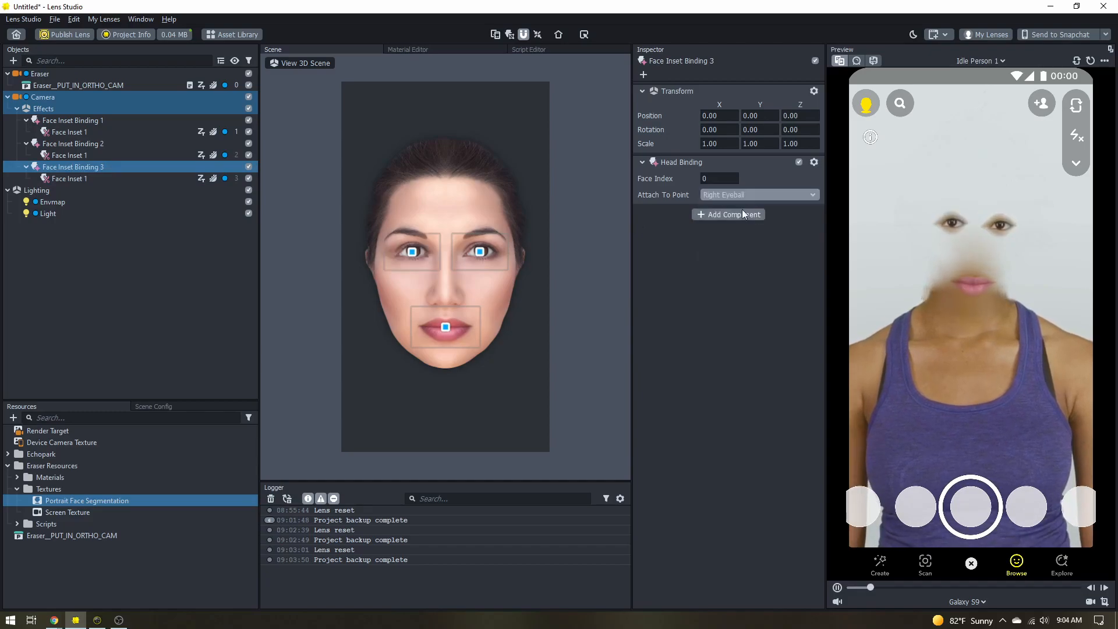
Set the face region of the inset under Face Inset Binding 3 to Left Eye.
click(93, 179)
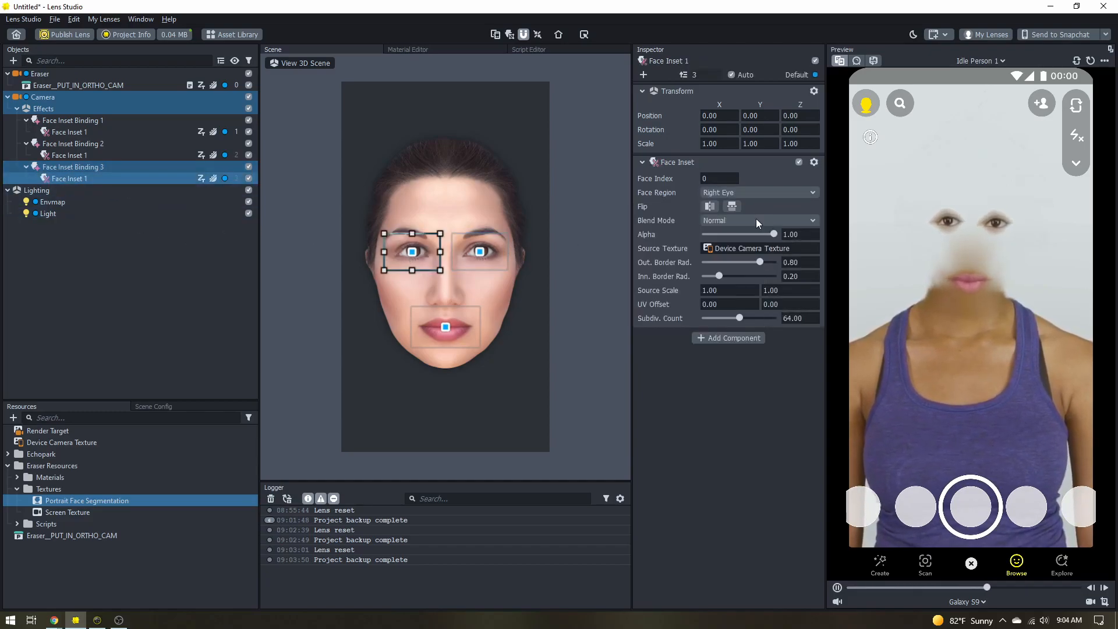
click(739, 191)
click(739, 184)
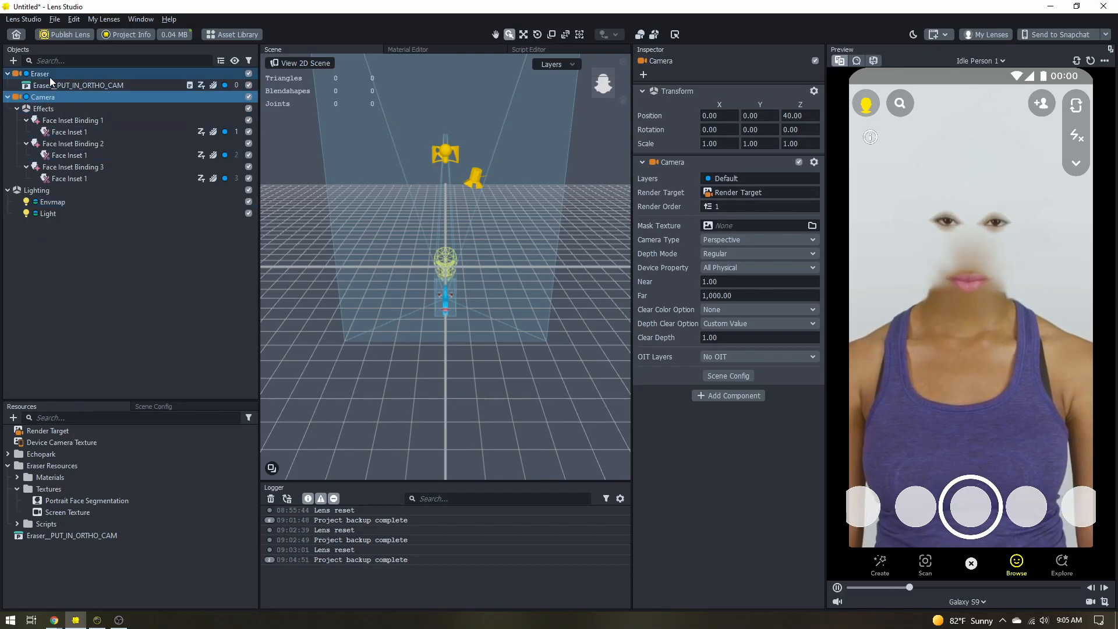
Add a Screen Image and a new Camera, and move that camera to the top level at the end of the object hierarchy.
click(12, 60)
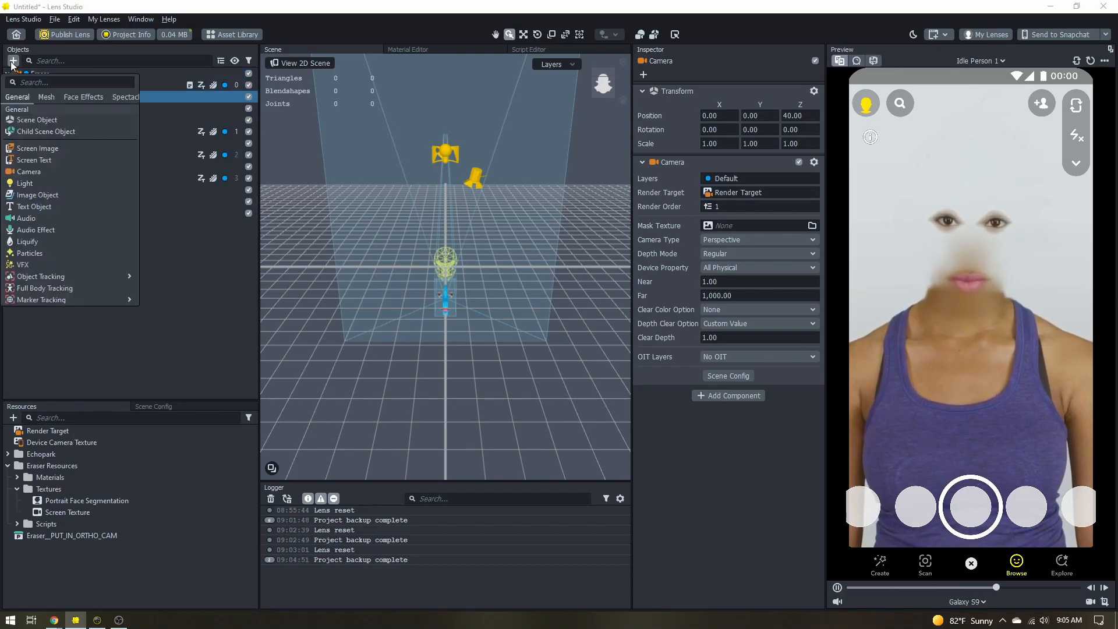
click(33, 149)
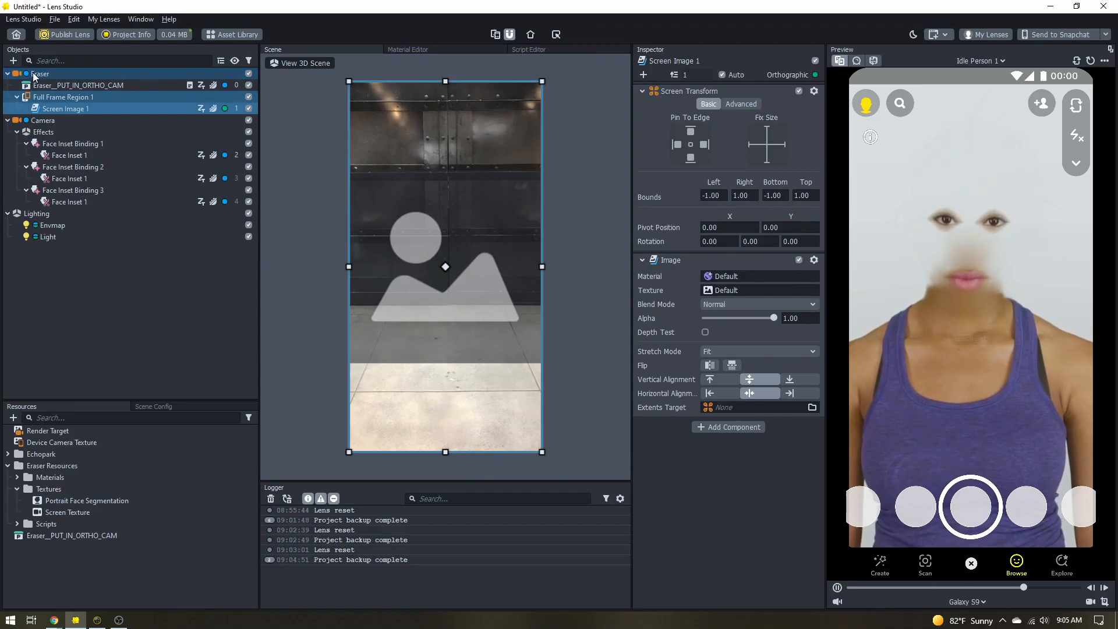
click(13, 61)
click(39, 172)
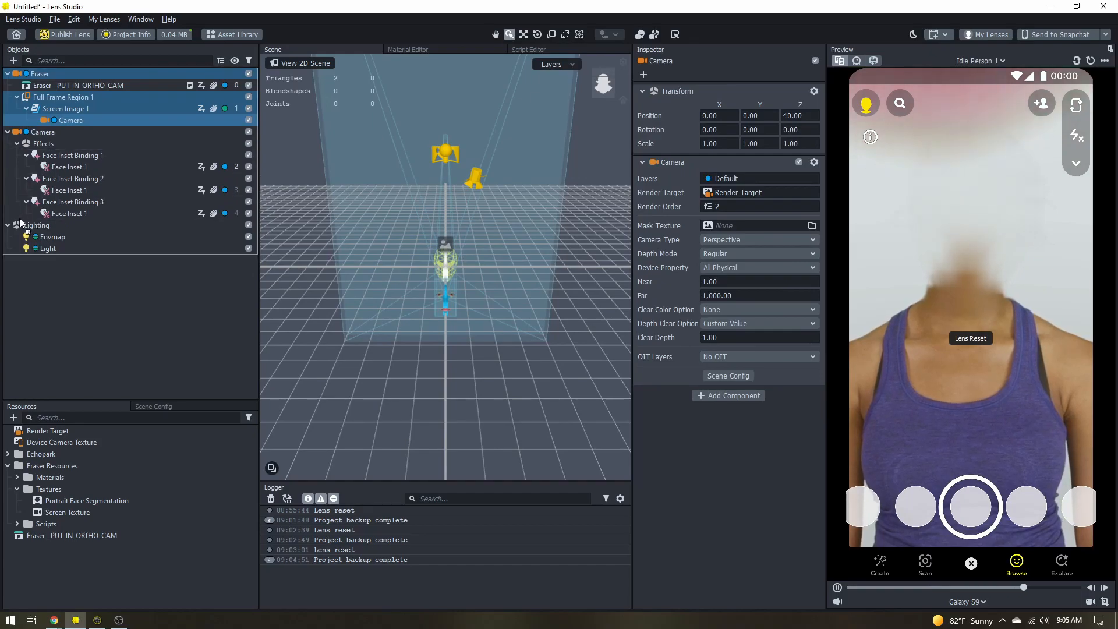
drag(12, 262, 13, 264)
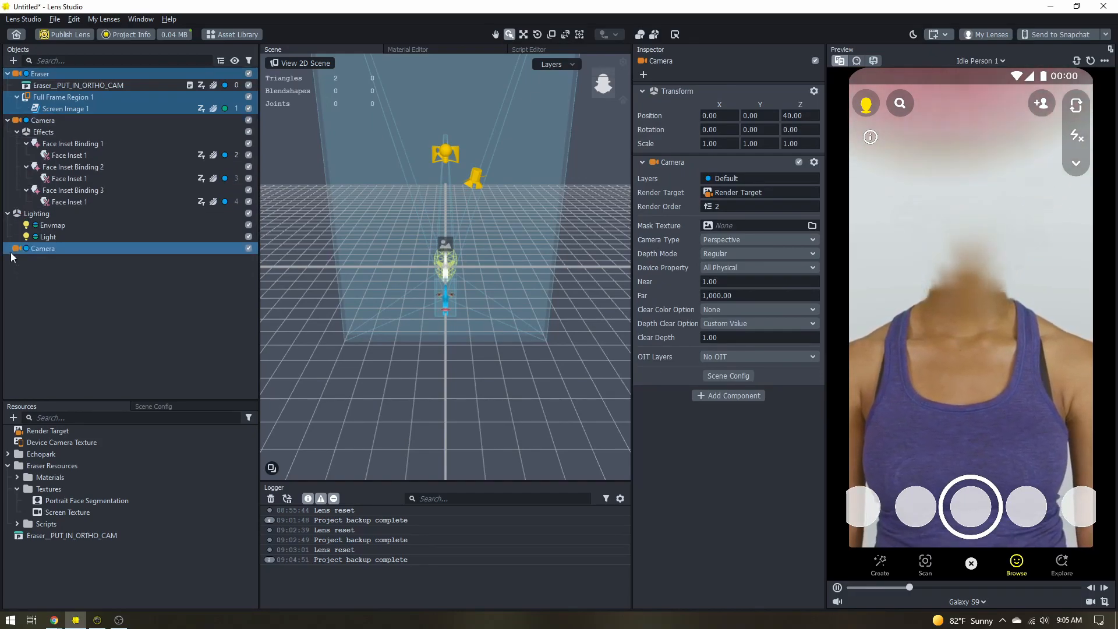
Make the new camera render only the Orthographic layer and set its camera type to Orthographic.
click(724, 178)
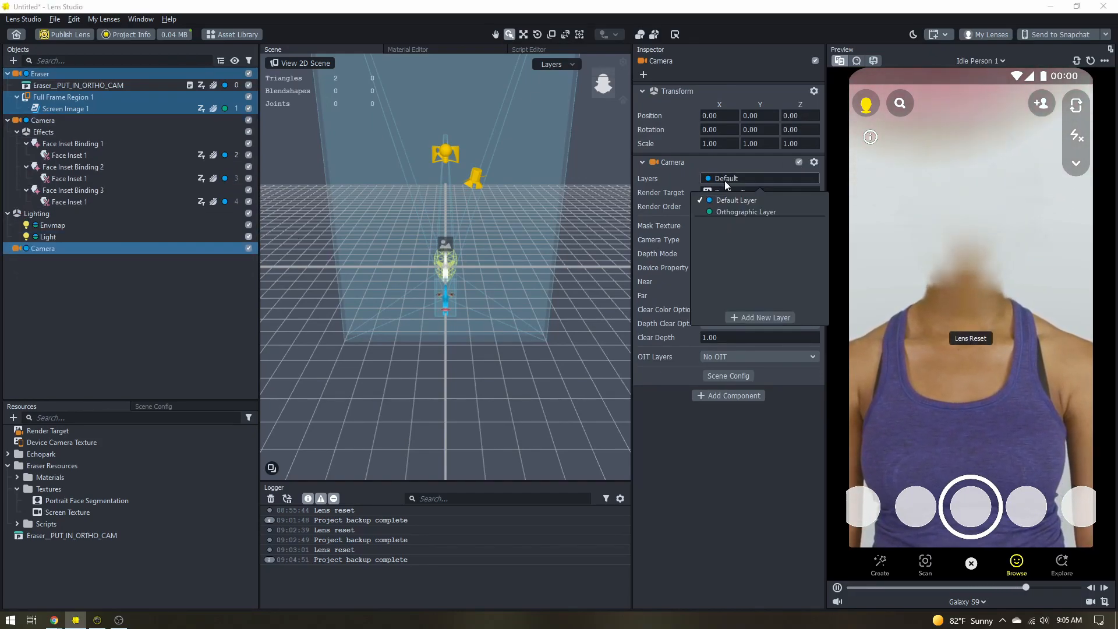
click(733, 213)
click(734, 200)
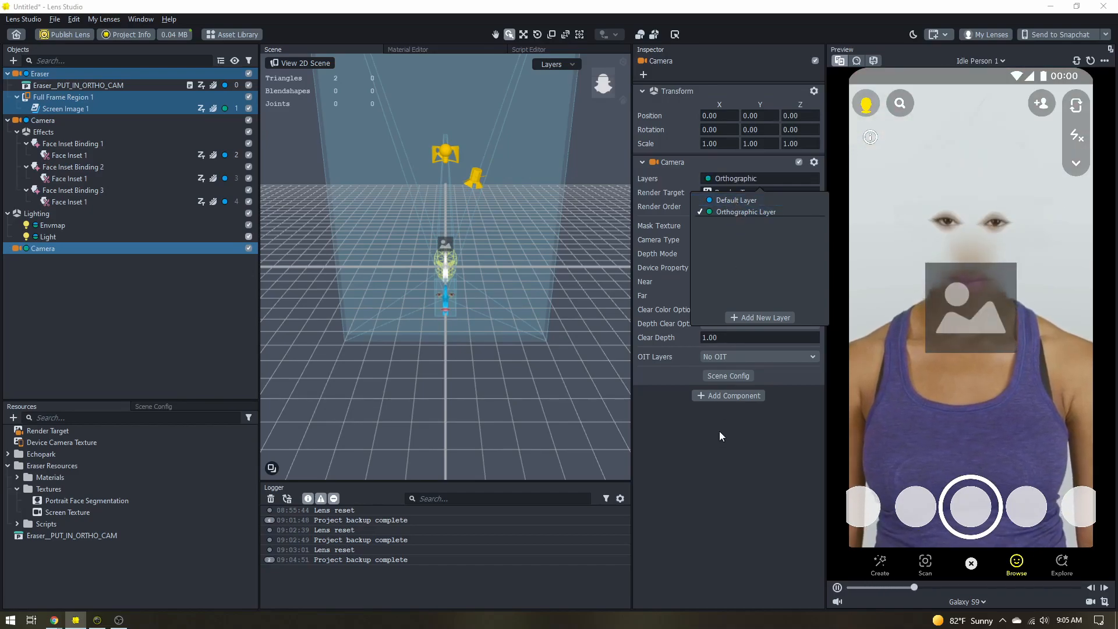
click(739, 239)
click(741, 253)
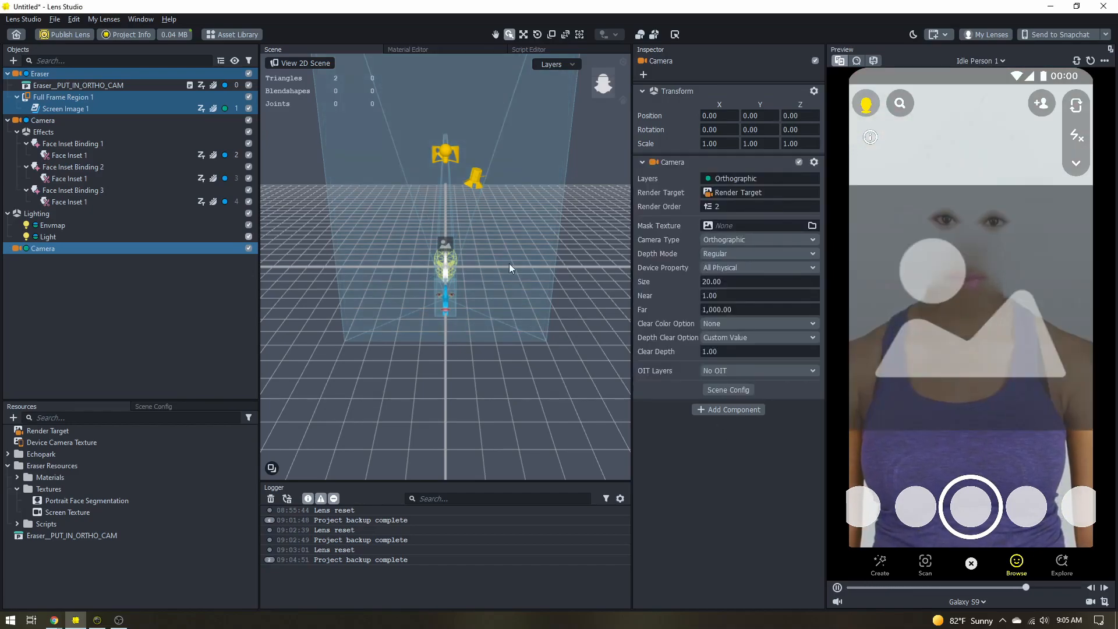
Move Full Frame Region 1 with its Screen Image under the new orthographic camera.
drag(59, 96, 100, 178)
drag(51, 243, 43, 247)
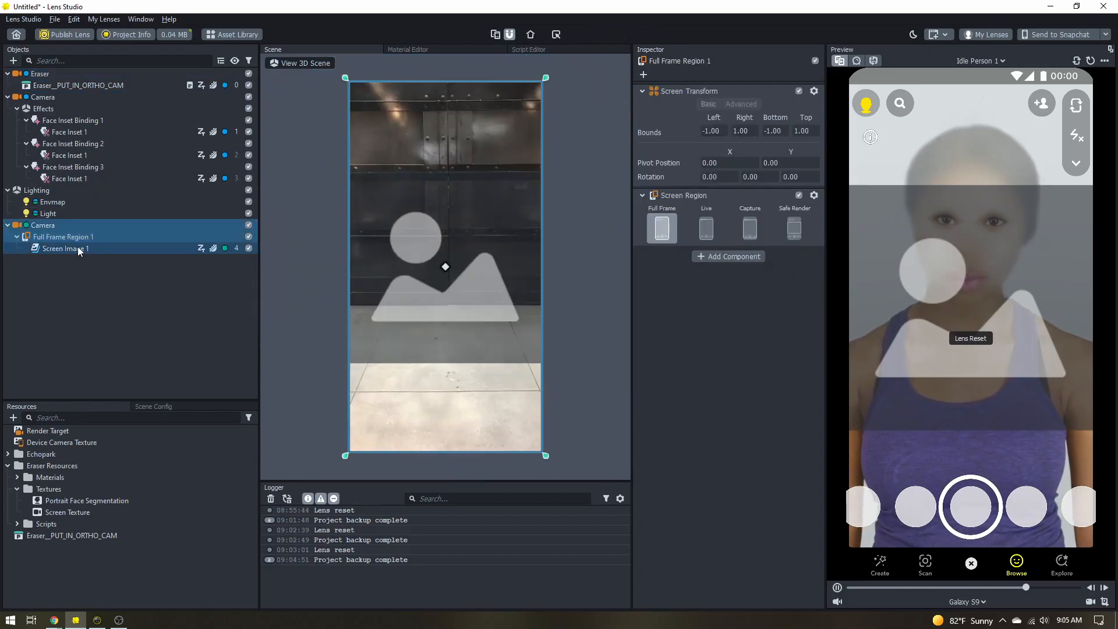
Give Screen Image 1 a new Unlit material and set its stretch mode to Stretch.
click(78, 246)
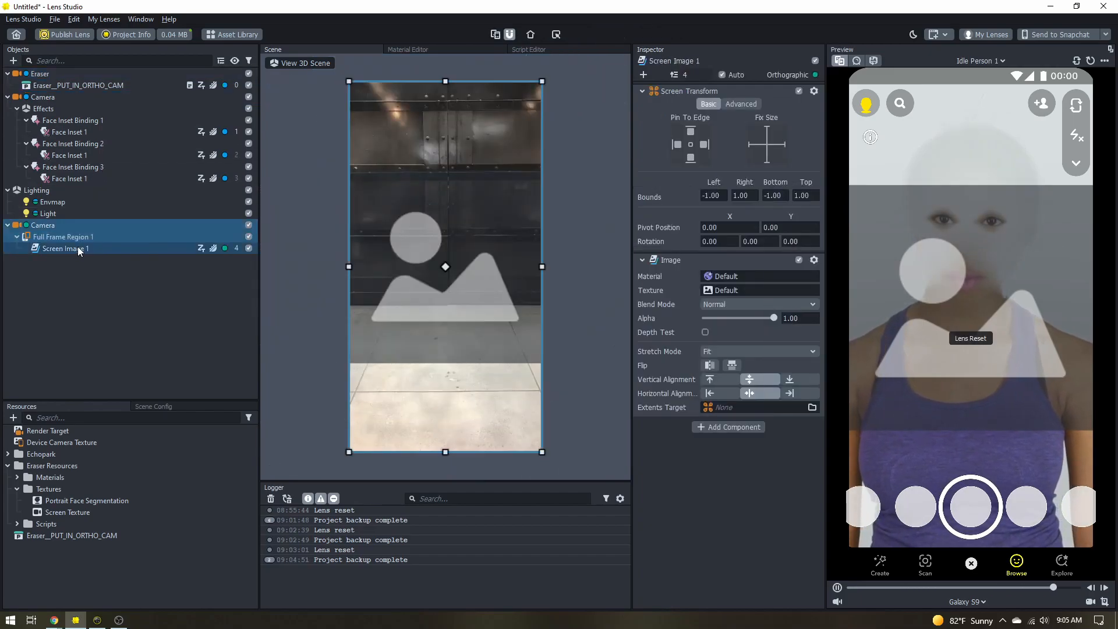
click(14, 418)
scroll(74, 326, down, 10)
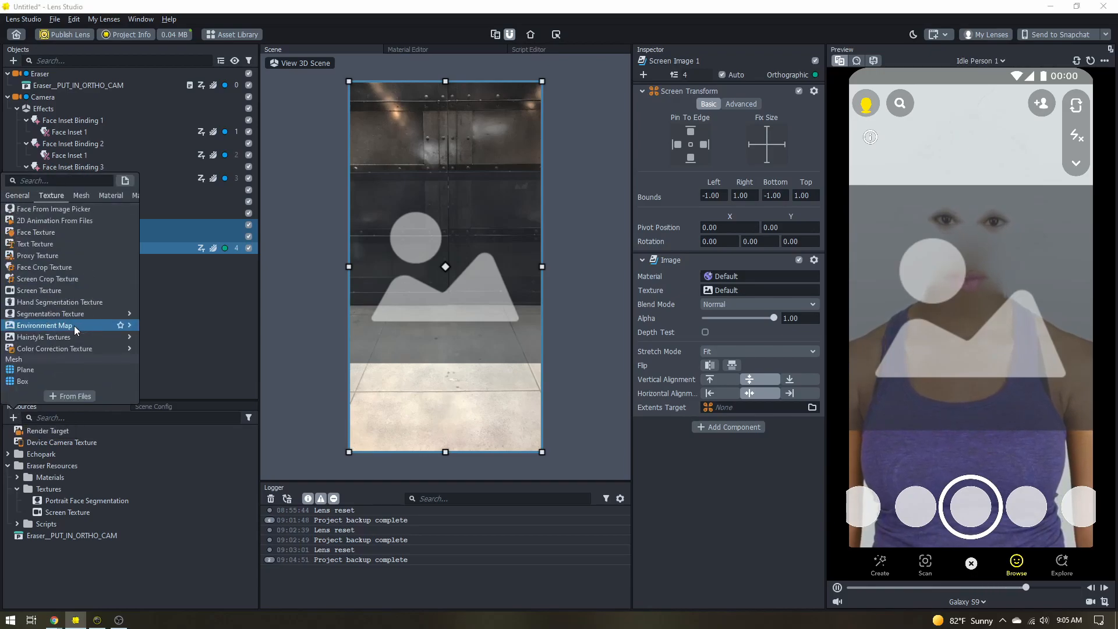
click(51, 289)
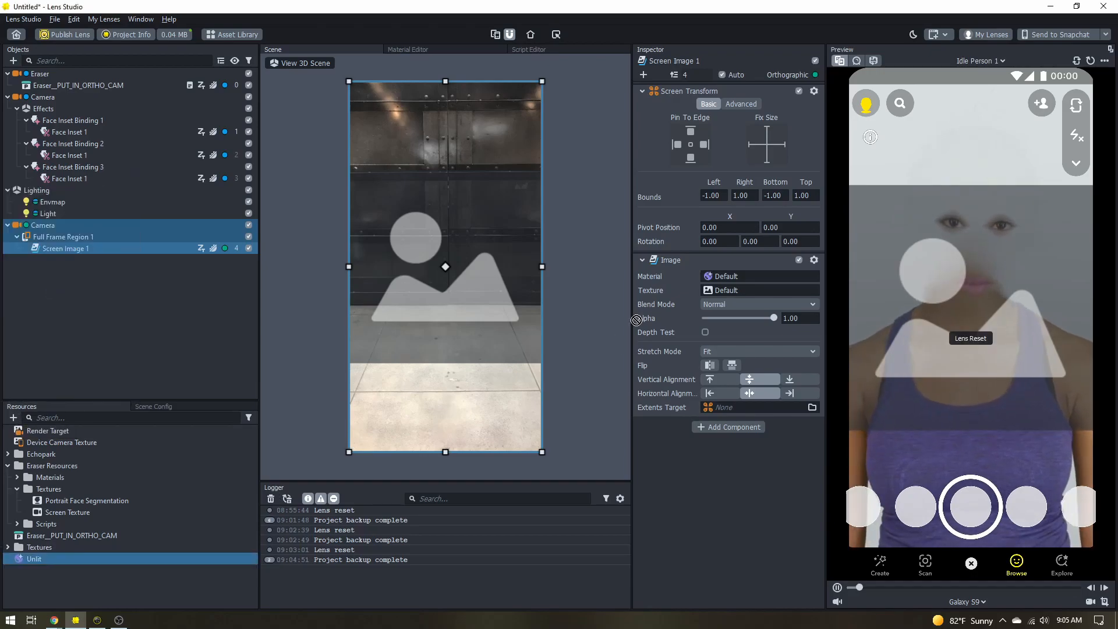
click(732, 351)
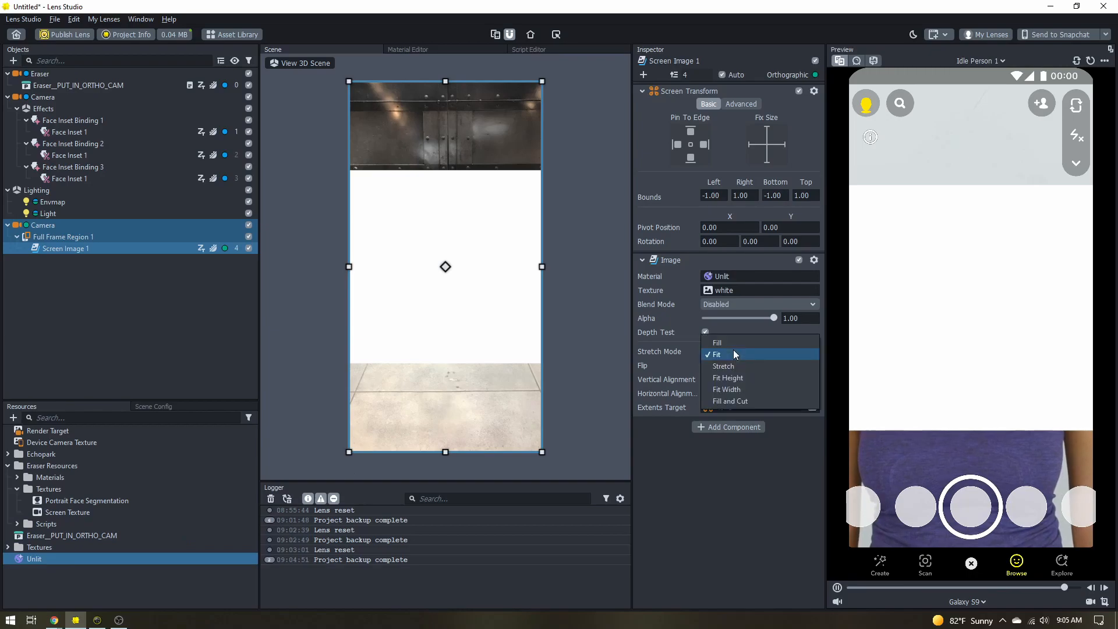
click(720, 369)
Add a Portrait Hair Segmentation texture to the project resources.
click(116, 559)
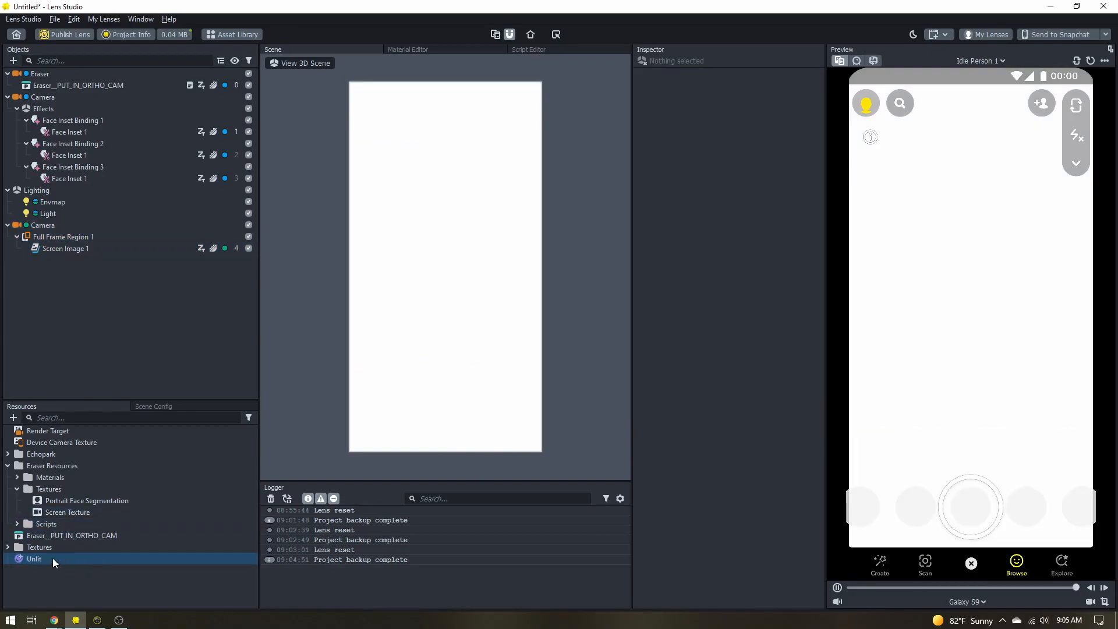
click(13, 417)
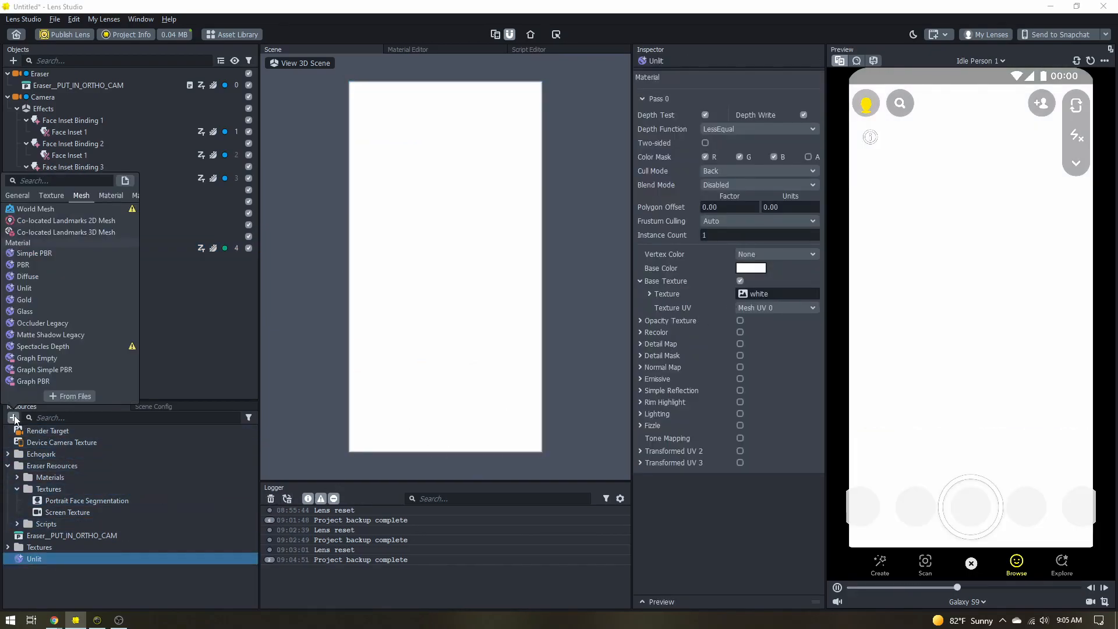
scroll(53, 346, up, 5)
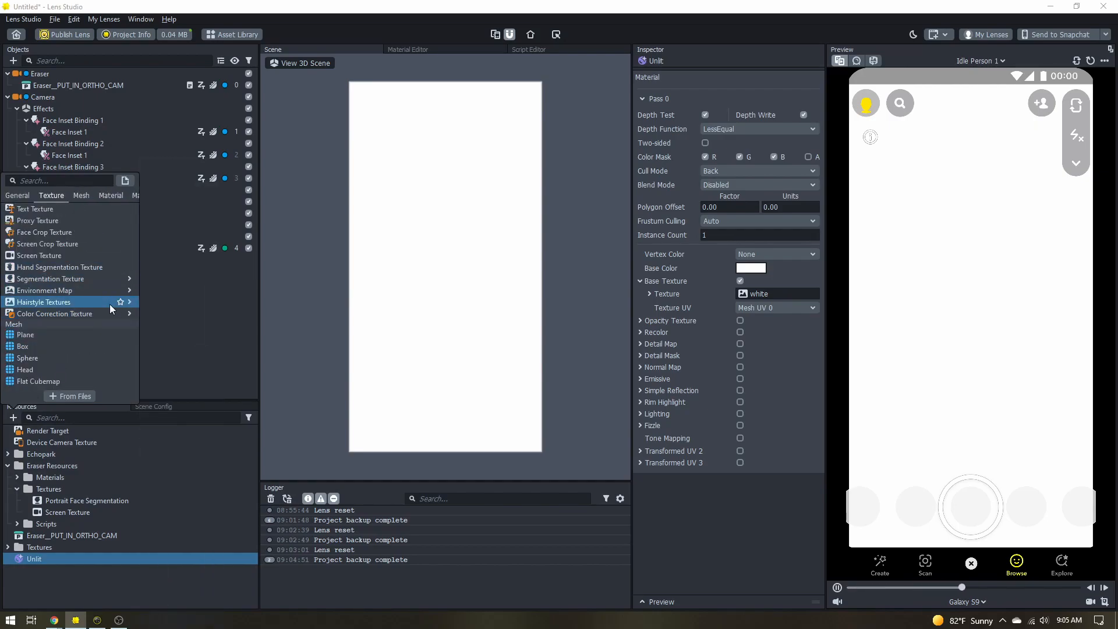
mouse_move(123, 277)
click(174, 289)
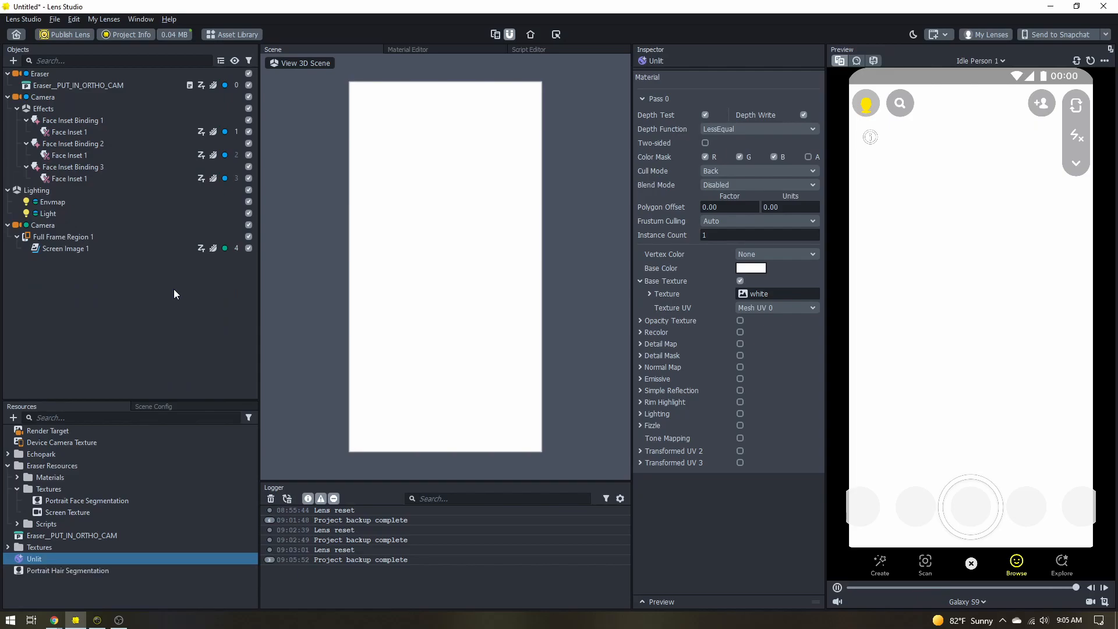
Set the Unlit material's base texture to Device Camera Texture.
click(54, 558)
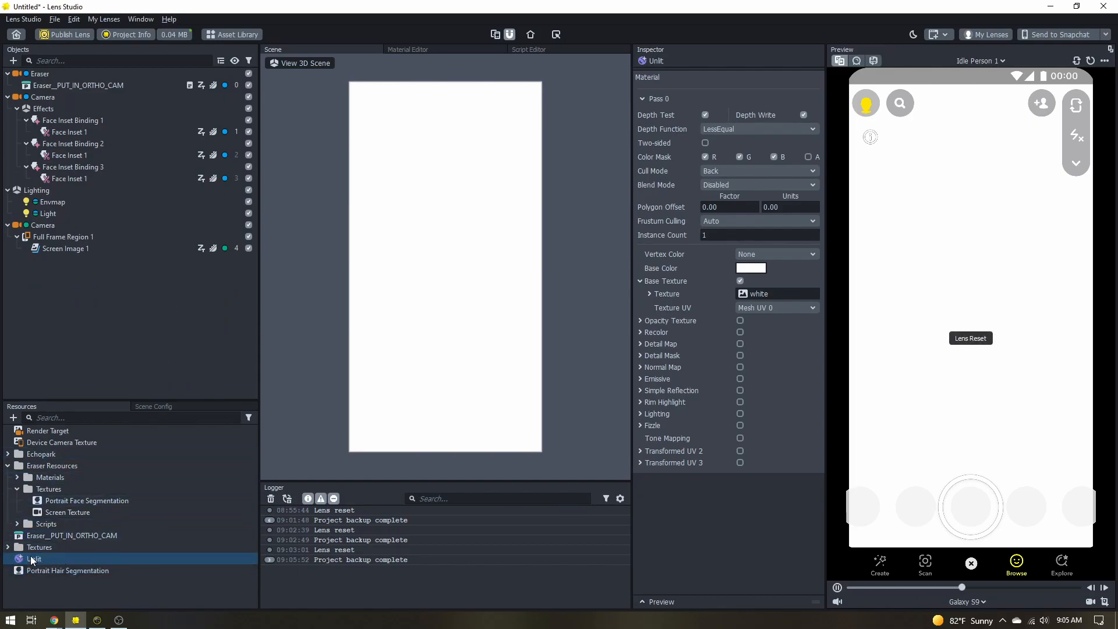
click(757, 293)
double_click(529, 212)
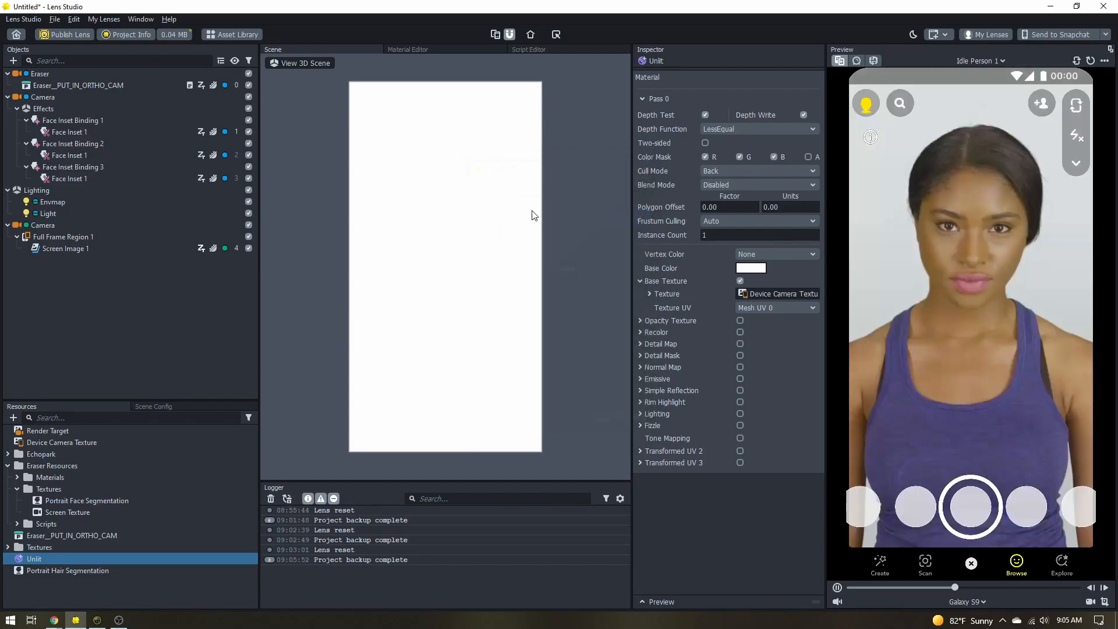
Set the Unlit material's blend mode to Normal and enable its opacity texture using Portrait Hair Segmentation.
click(740, 320)
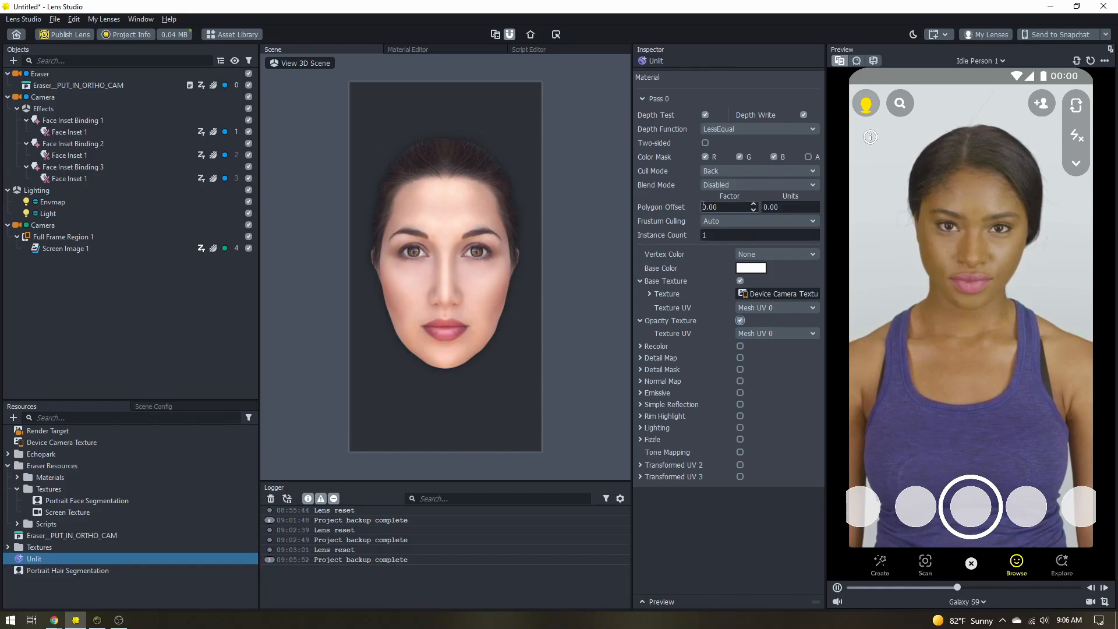
click(715, 184)
click(716, 188)
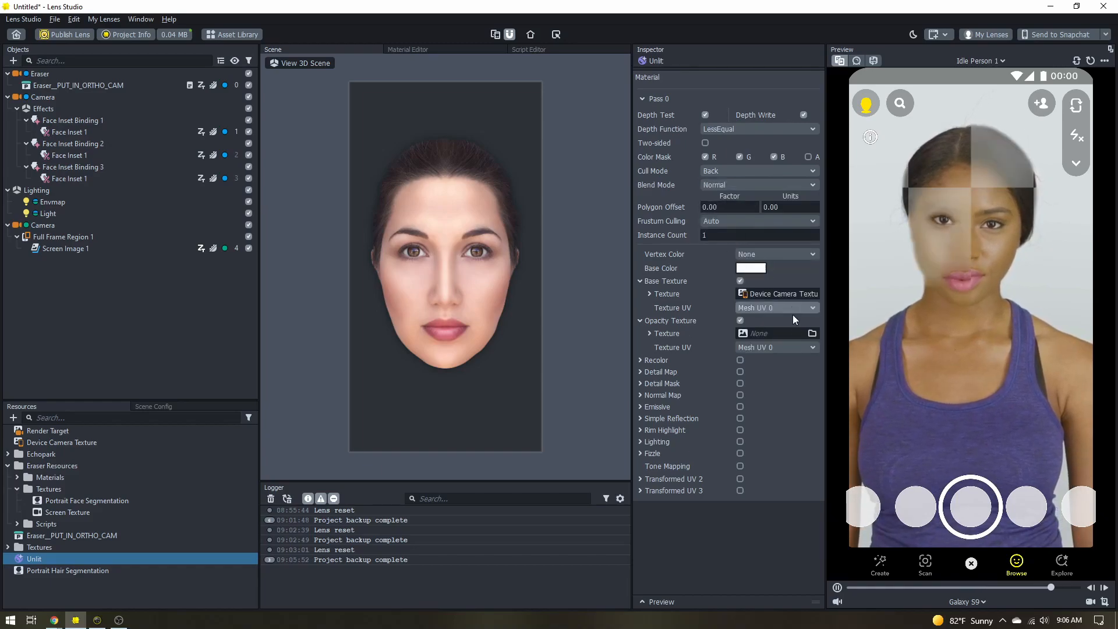
click(760, 334)
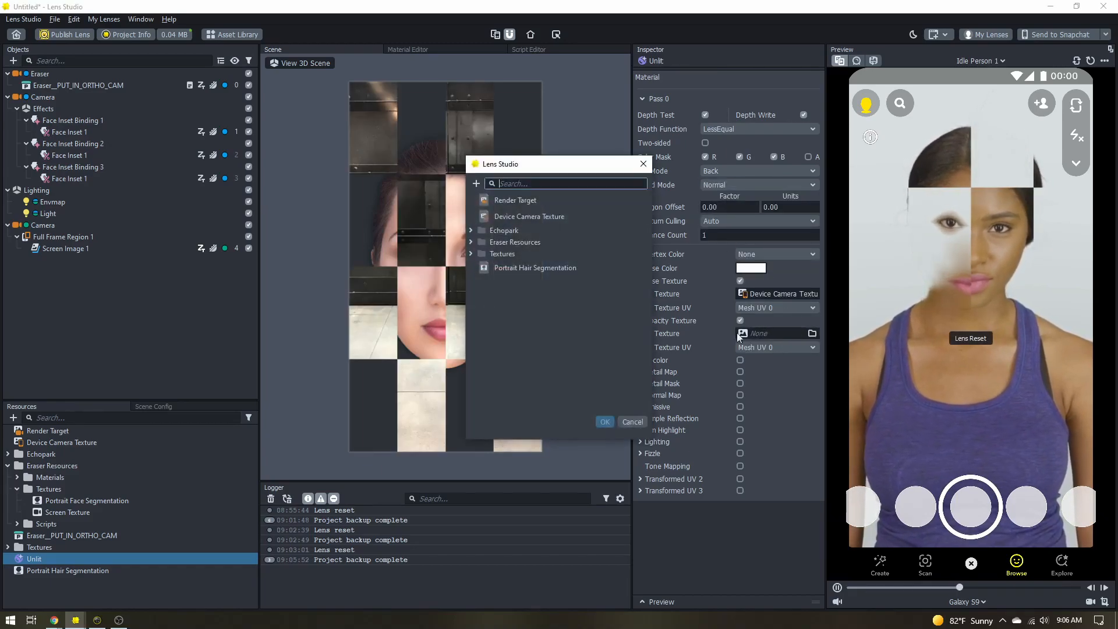
double_click(569, 267)
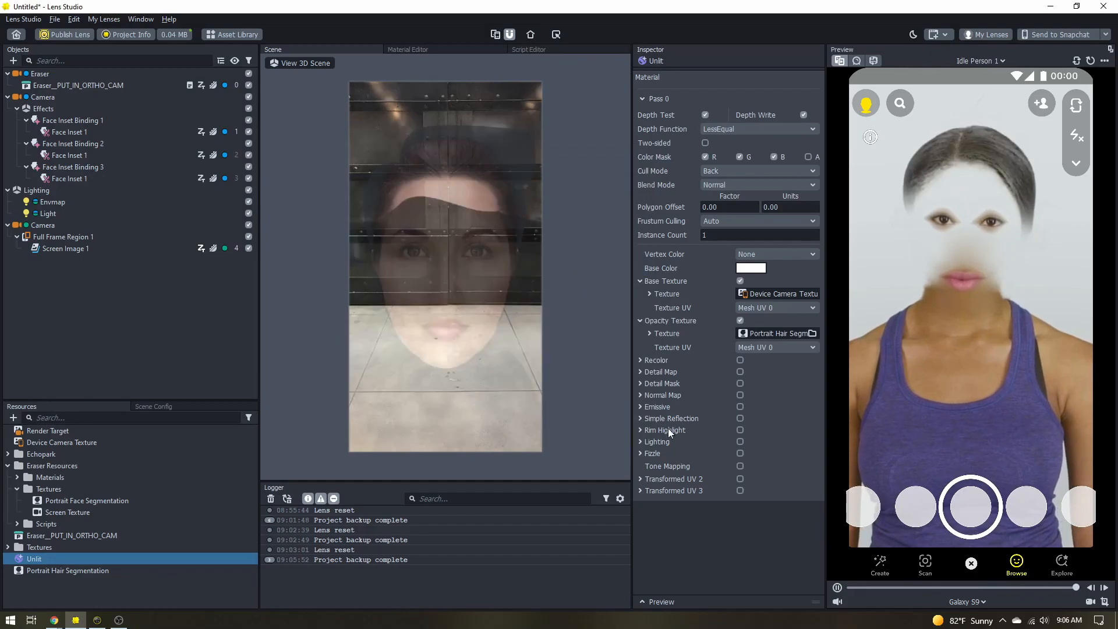